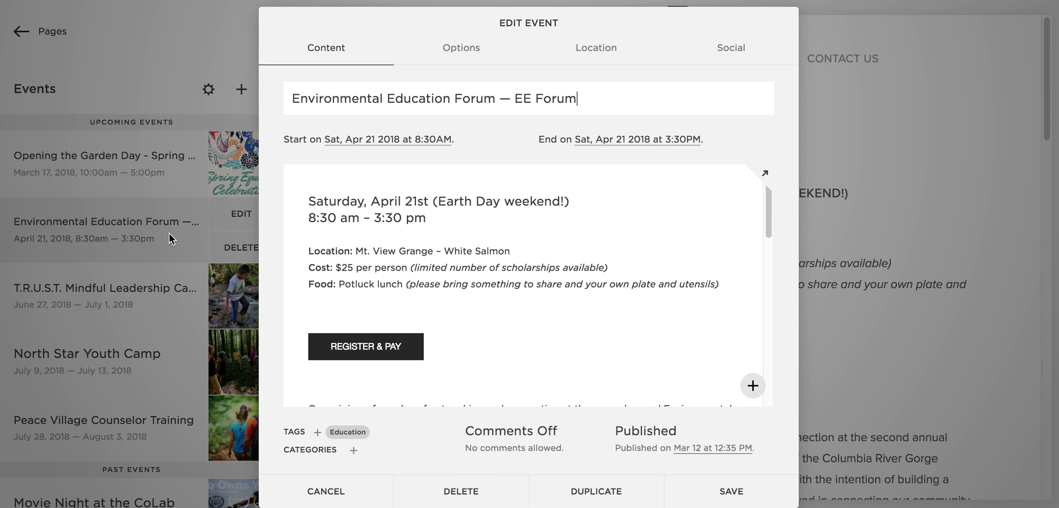
Examine the Environmental Education Forum event's options, including its thumbnail image, event URL and excerpt, and return to its content.
scroll(428, 239, "down", 1)
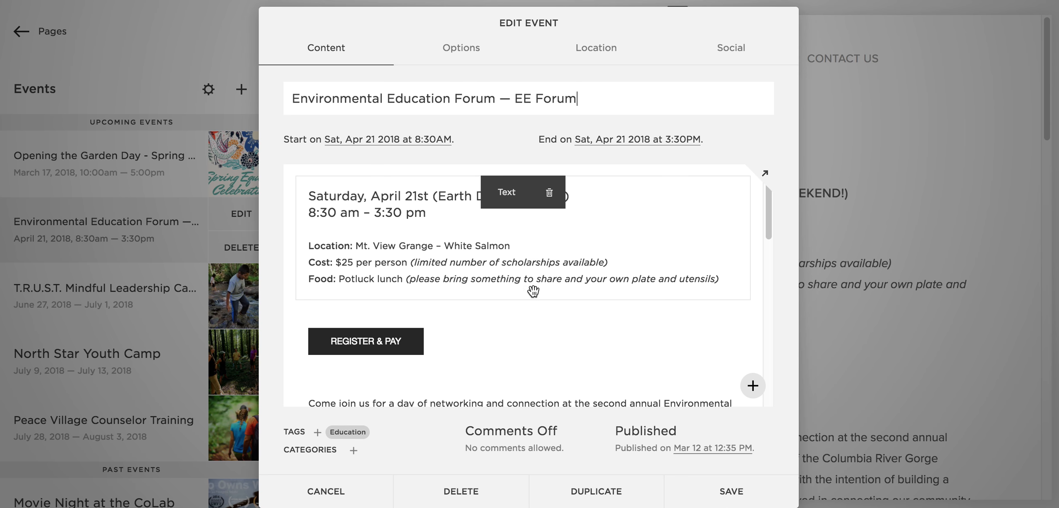
left_click(449, 57)
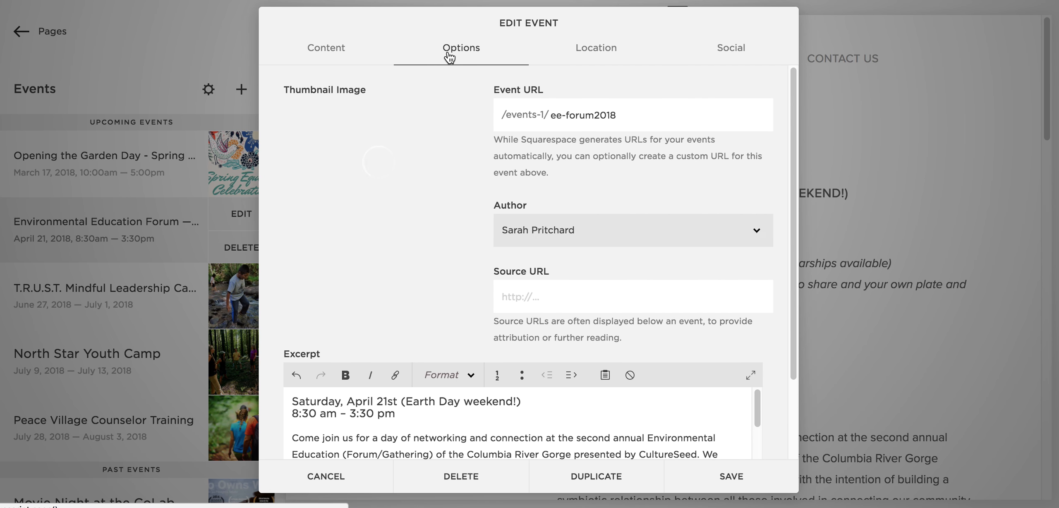
scroll(386, 409, "down", 5)
scroll(386, 410, "up", 10)
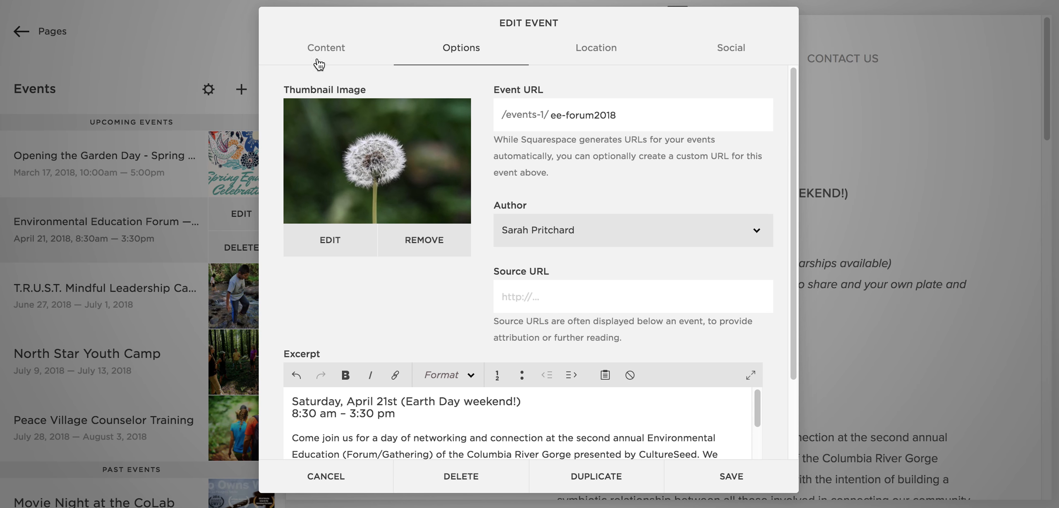
left_click(319, 53)
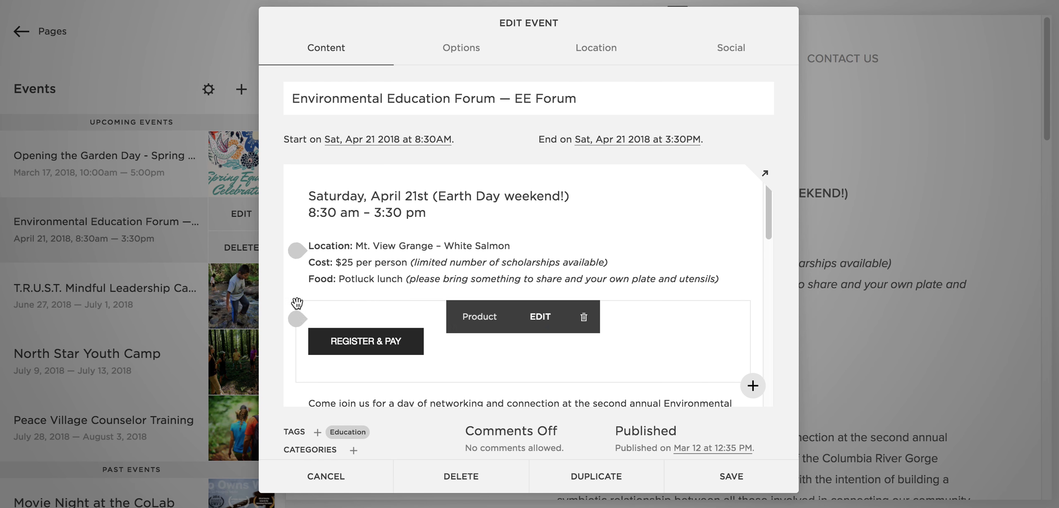
Read through the event's description from the first registration button to the one at its end.
left_click_drag(297, 318, 298, 320)
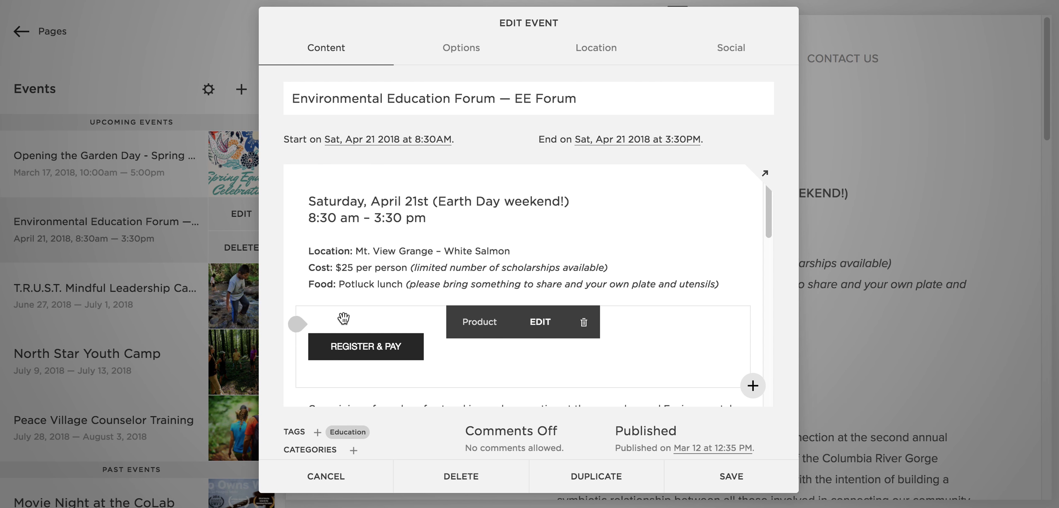
scroll(343, 317, "down", 5)
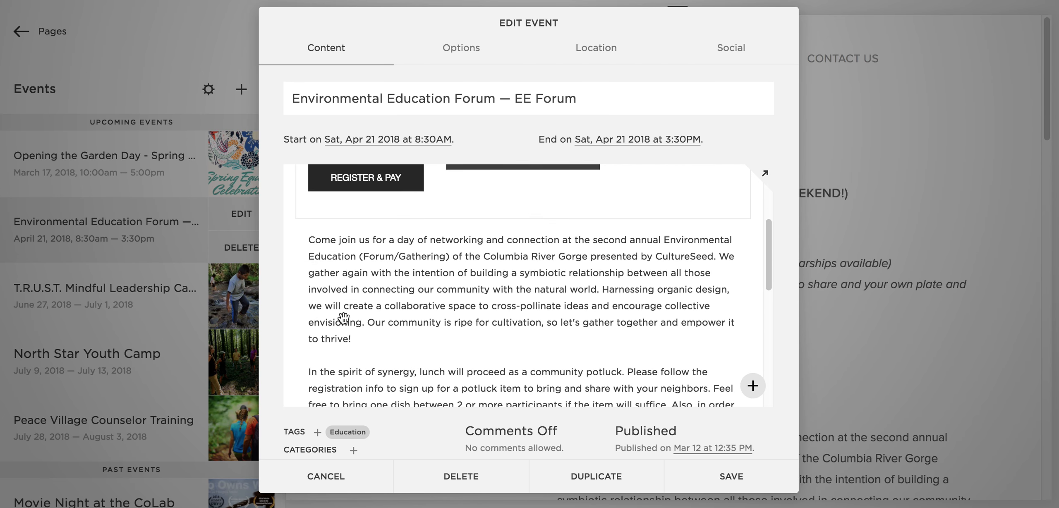
scroll(344, 318, "down", 10)
scroll(343, 318, "up", 4)
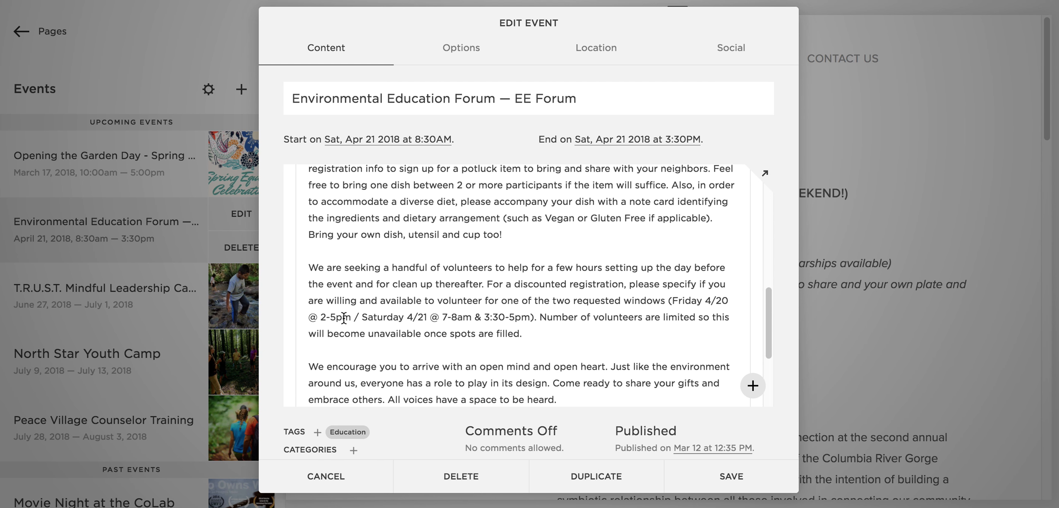
scroll(375, 303, "up", 1)
scroll(376, 303, "down", 5)
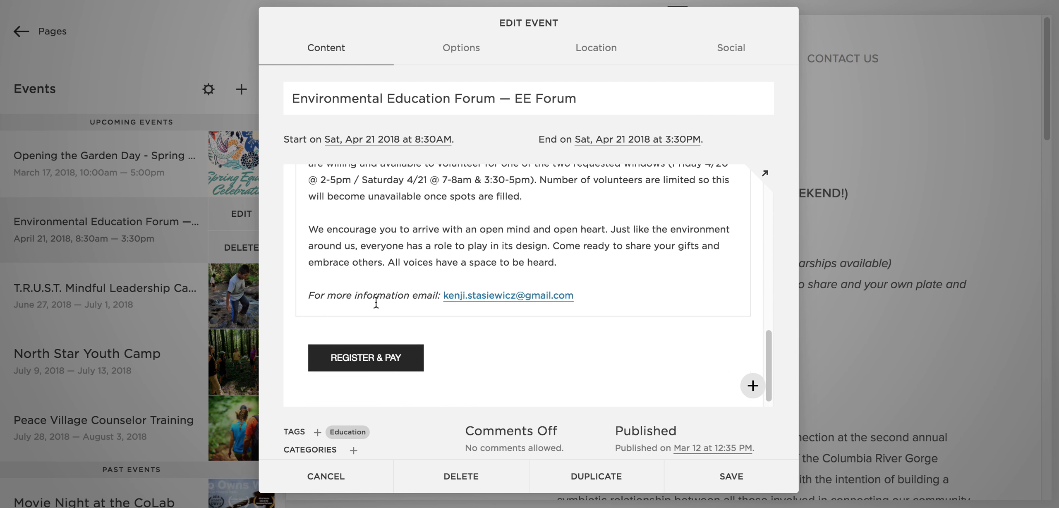
mouse_move(368, 321)
scroll(373, 347, "up", 16)
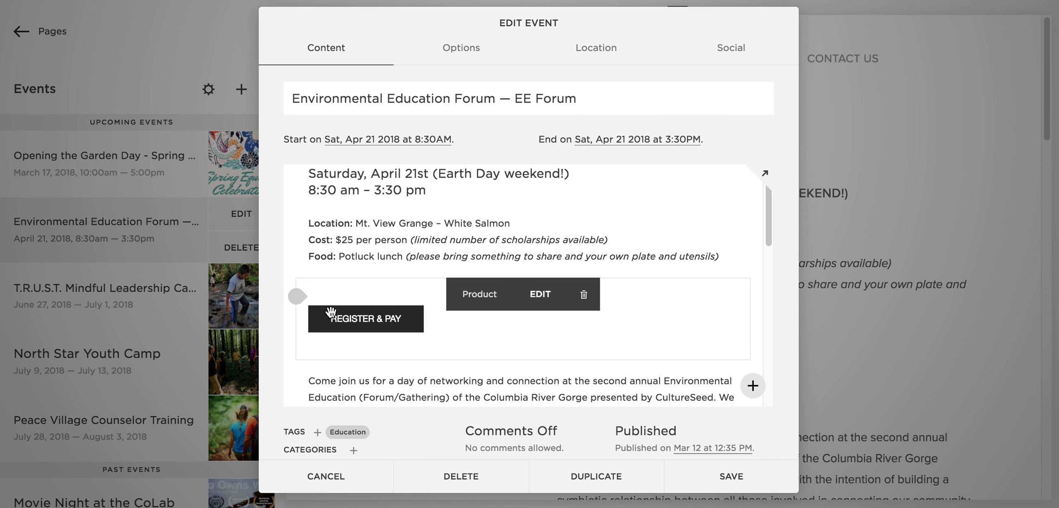
Insert a Product block above the first Register & Pay button and select "2nd Annual Environmental Ed Forum of the Columbia Gorge".
left_click_drag(297, 296, 297, 301)
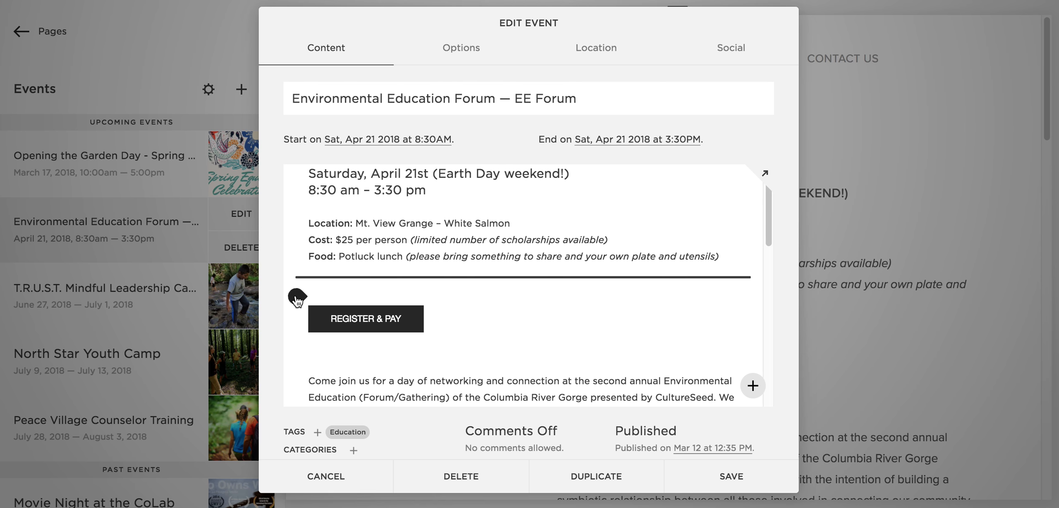
left_click(297, 299)
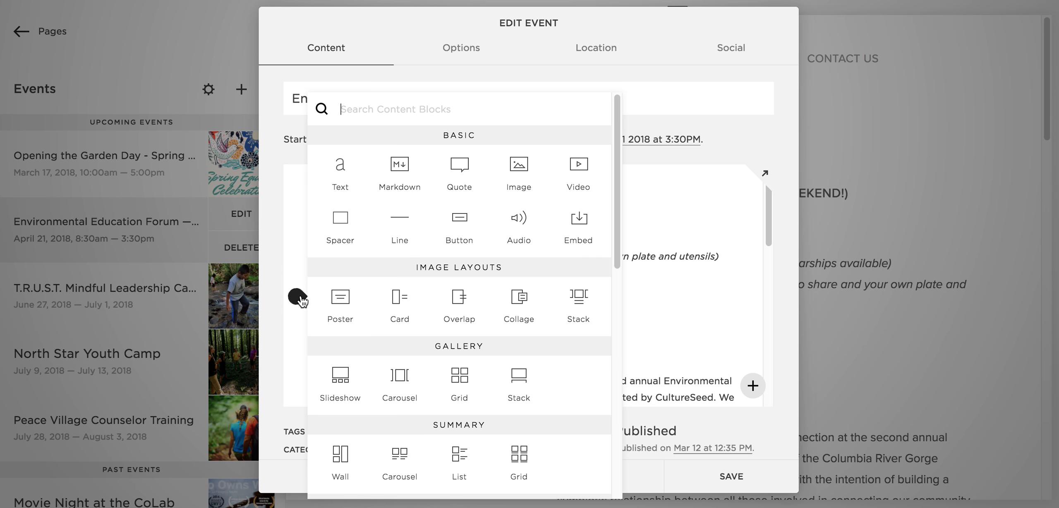
type("pro")
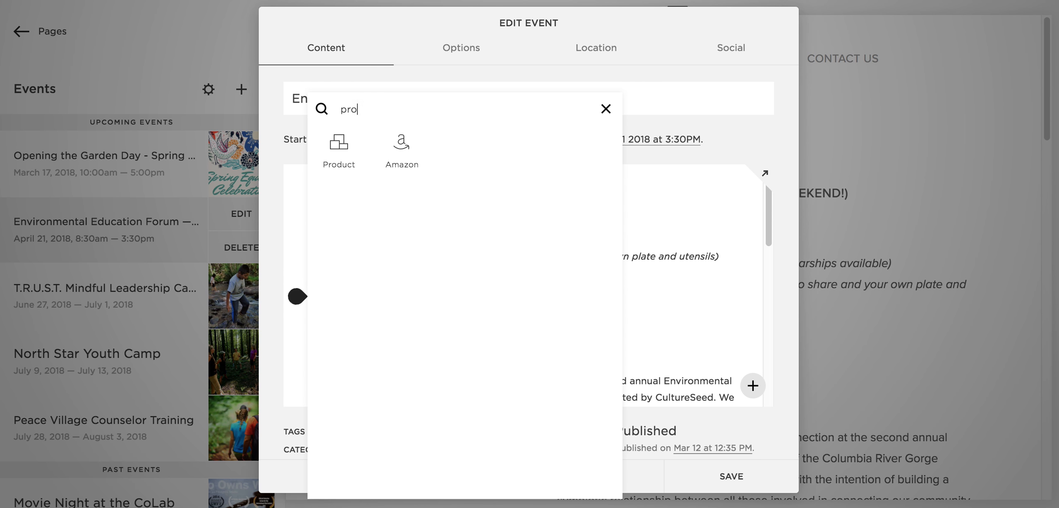
left_click(342, 147)
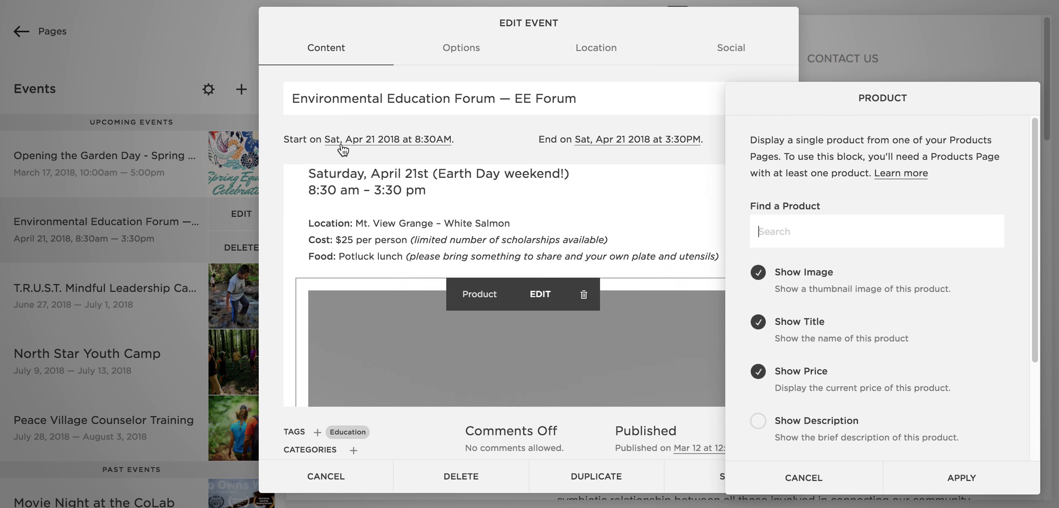
left_click(786, 225)
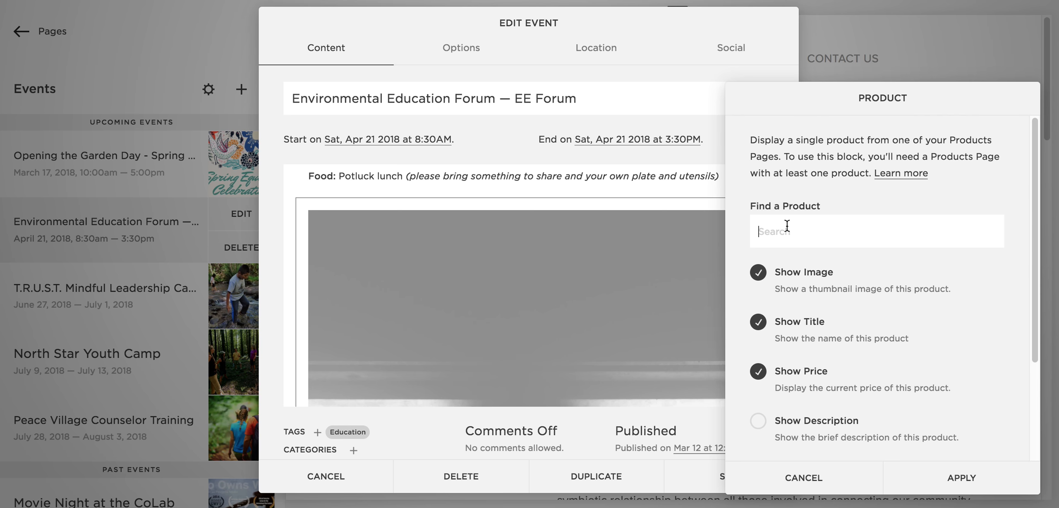
type("2nd")
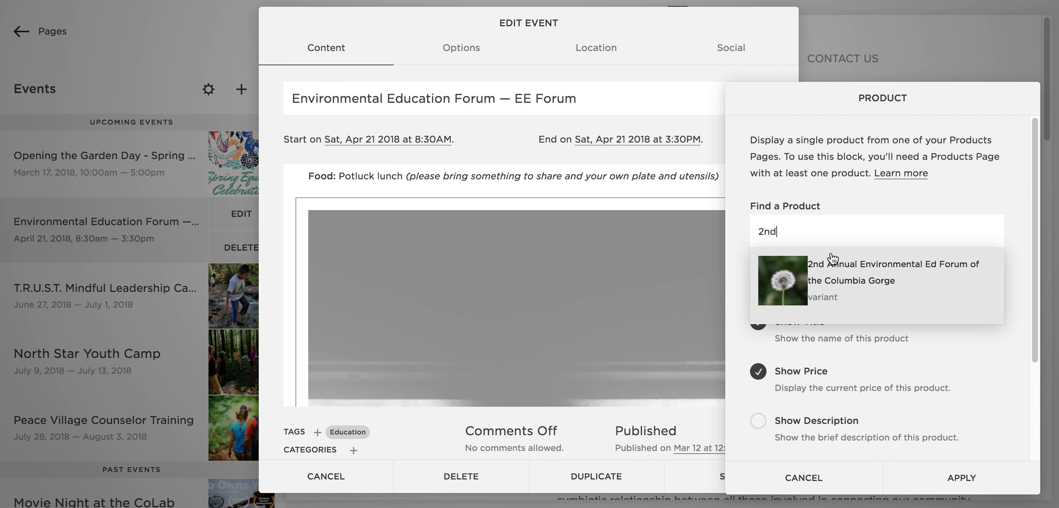
left_click(824, 290)
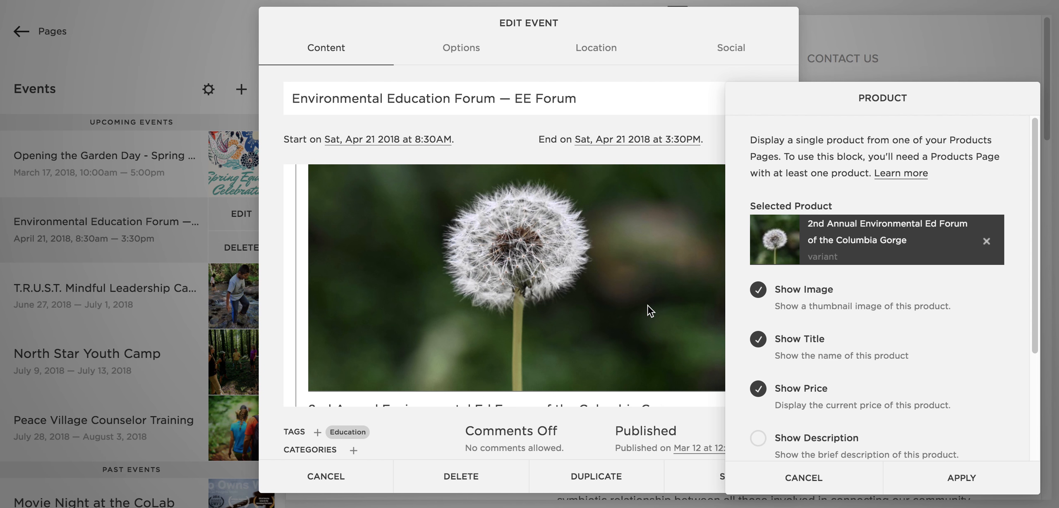
Hide the image, title and price in the new product block.
left_click(759, 289)
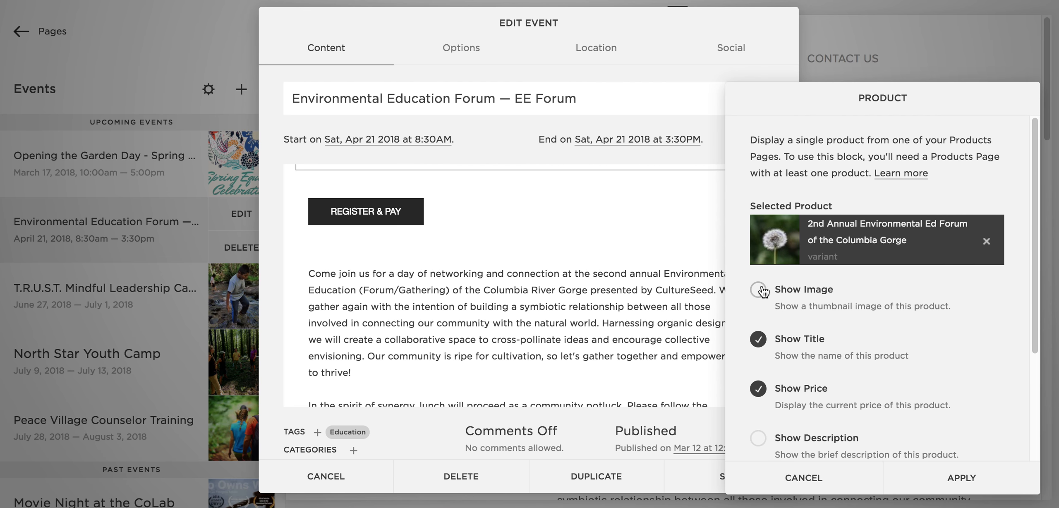
left_click(760, 340)
left_click(760, 389)
scroll(546, 265, "up", 4)
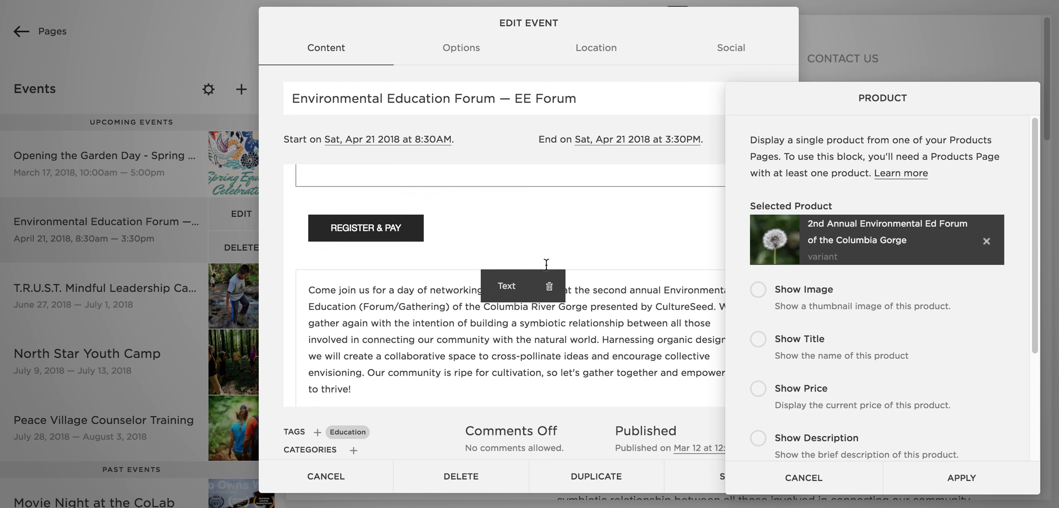
Preview the product block with its price and title shown, and hide both again.
left_click(758, 389)
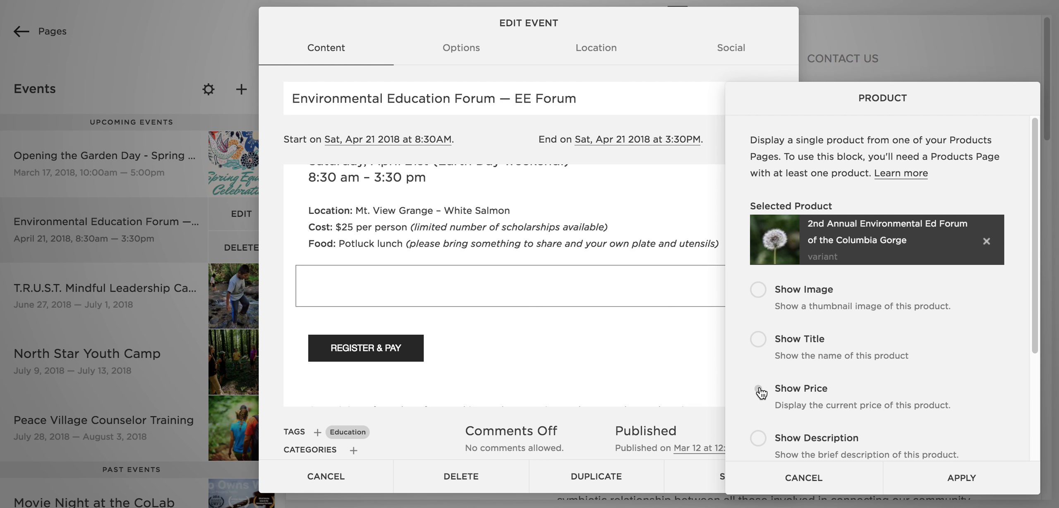
left_click(760, 341)
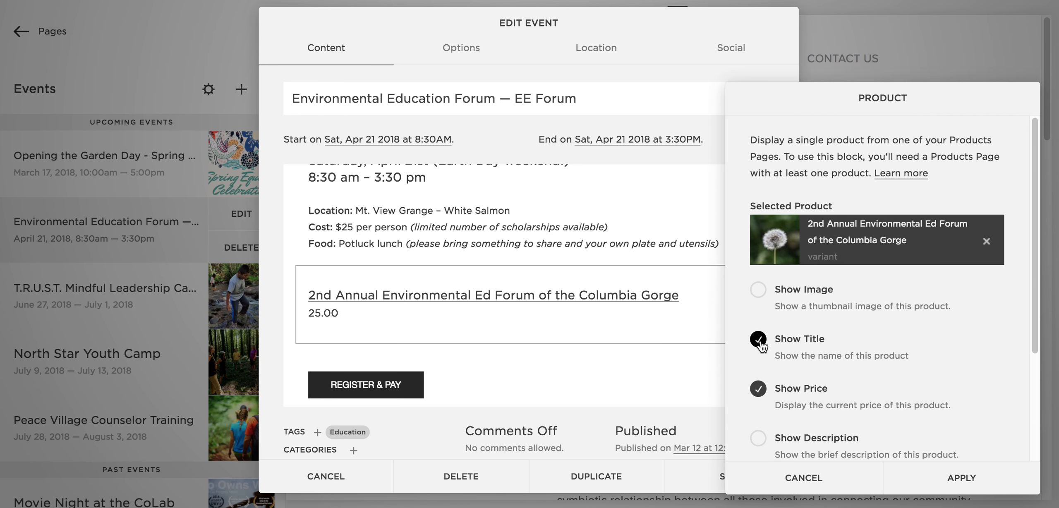
left_click(760, 342)
left_click(759, 389)
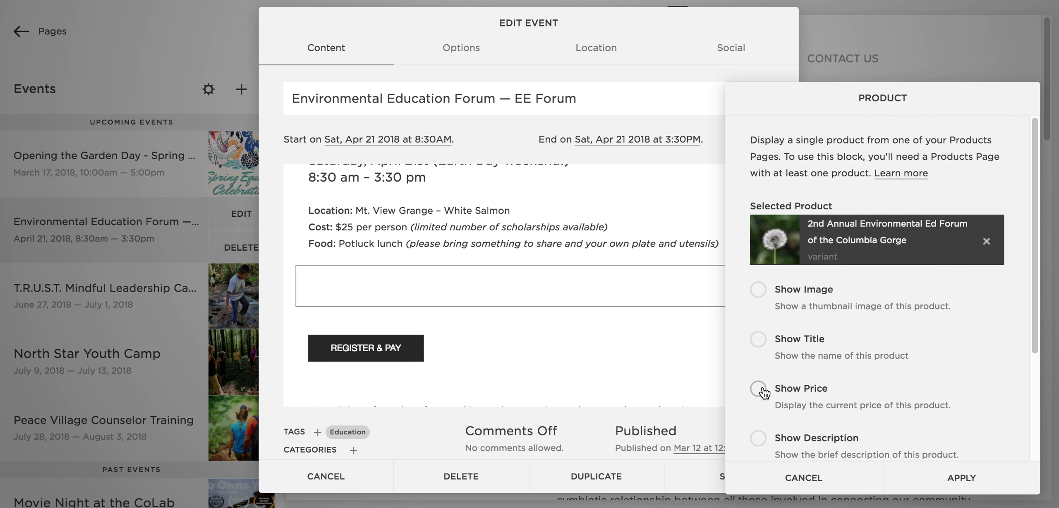
Show the Add To Cart button in the new product block and apply the block's settings.
scroll(865, 367, "down", 2)
scroll(841, 371, "down", 2)
left_click(759, 337)
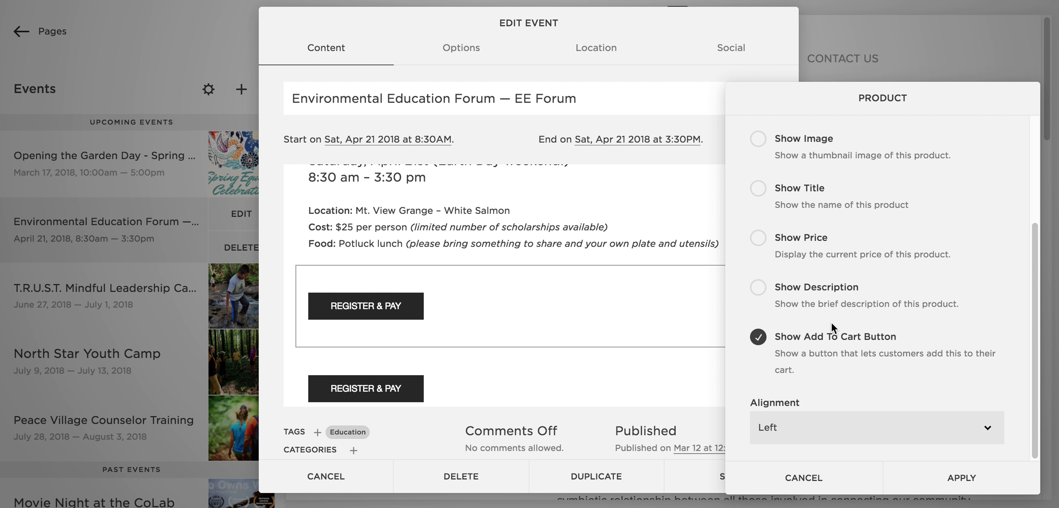
scroll(832, 323, "up", 2)
scroll(833, 327, "down", 2)
scroll(845, 318, "up", 5)
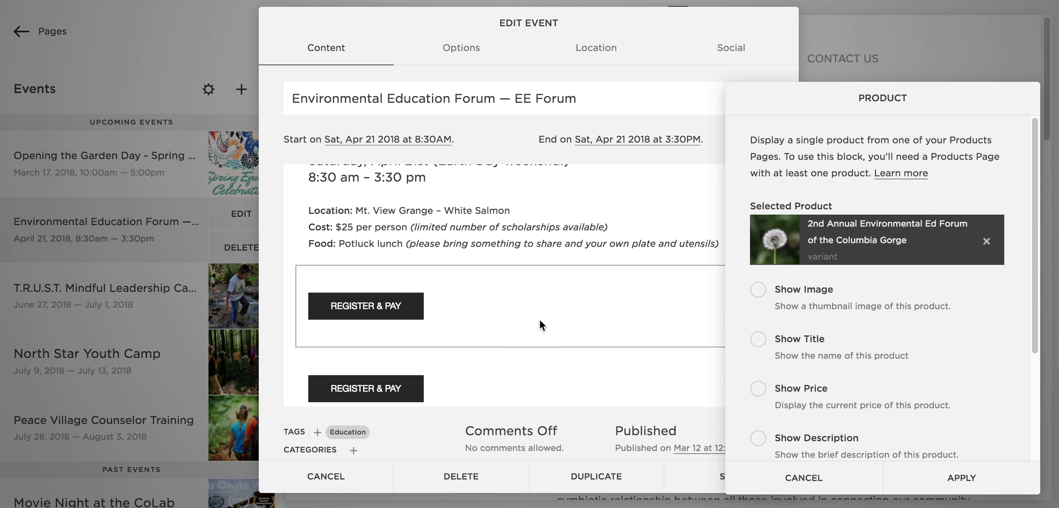
left_click(970, 479)
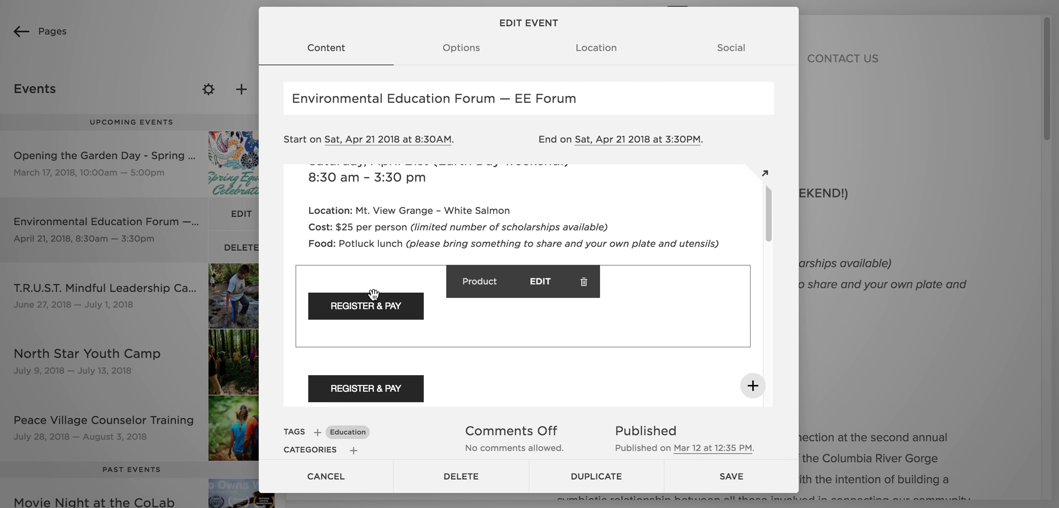
Remove the newly added product block from the event's content and confirm the deletion.
scroll(537, 374, "down", 4)
scroll(536, 375, "up", 3)
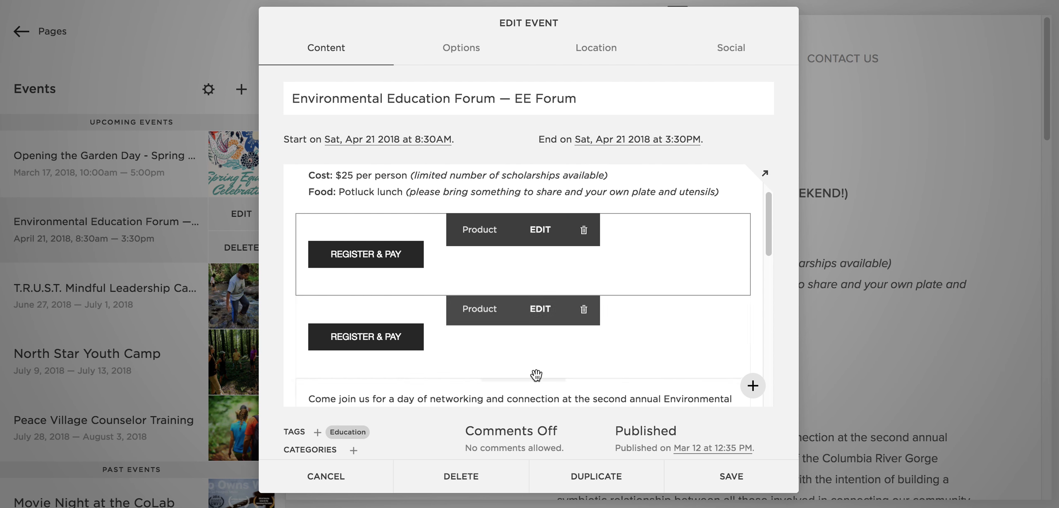
left_click(589, 244)
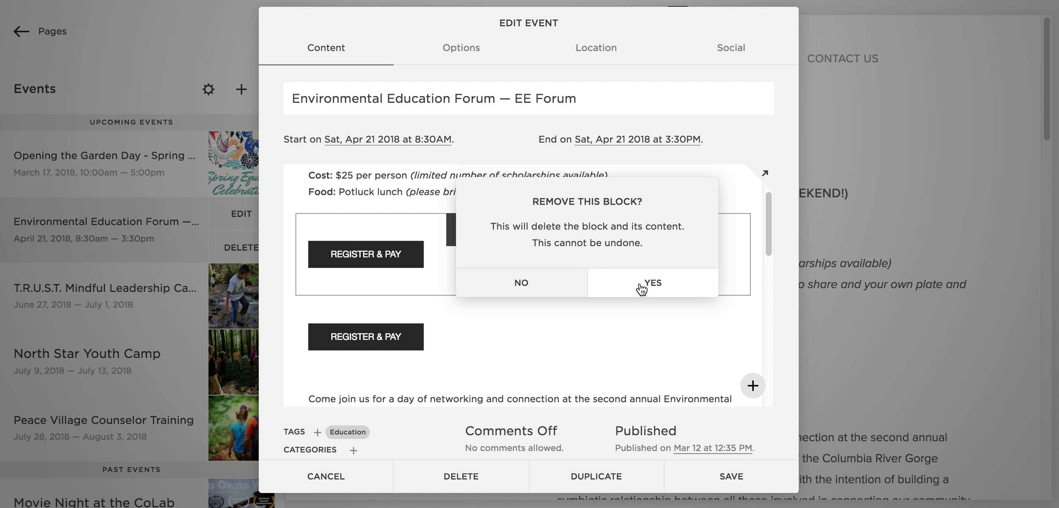
left_click(642, 290)
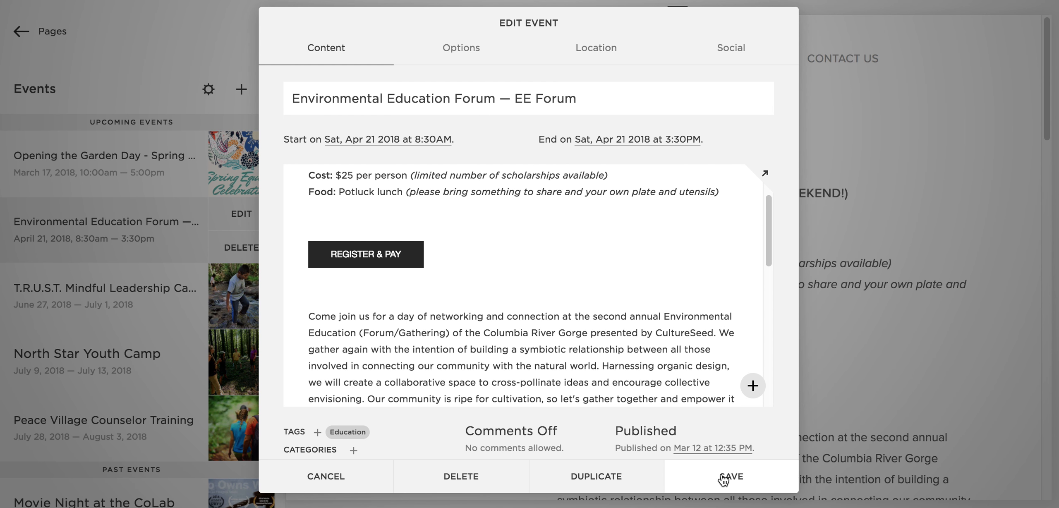
Check the excerpt's registration link in the event's options and close the event, discarding all changes.
scroll(678, 385, "down", 1)
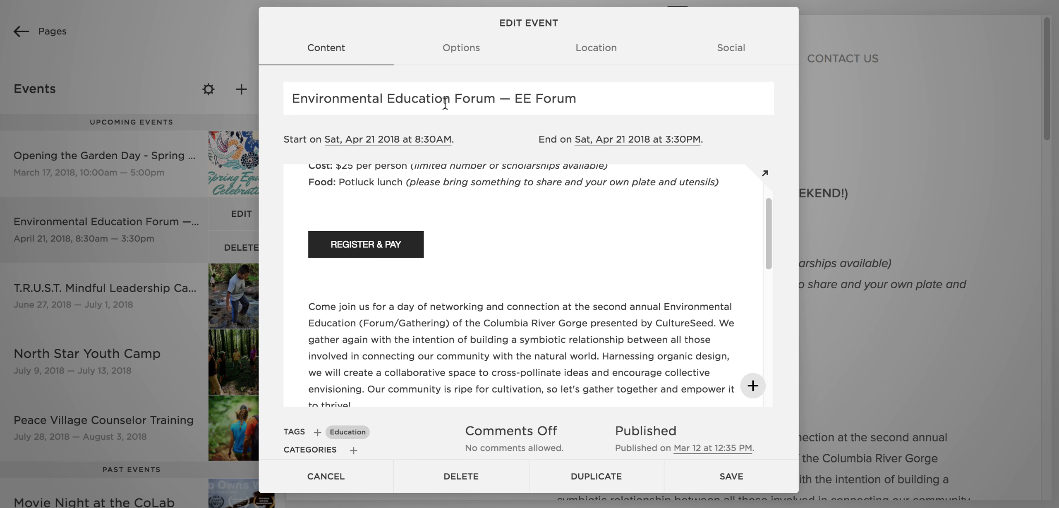
left_click(458, 51)
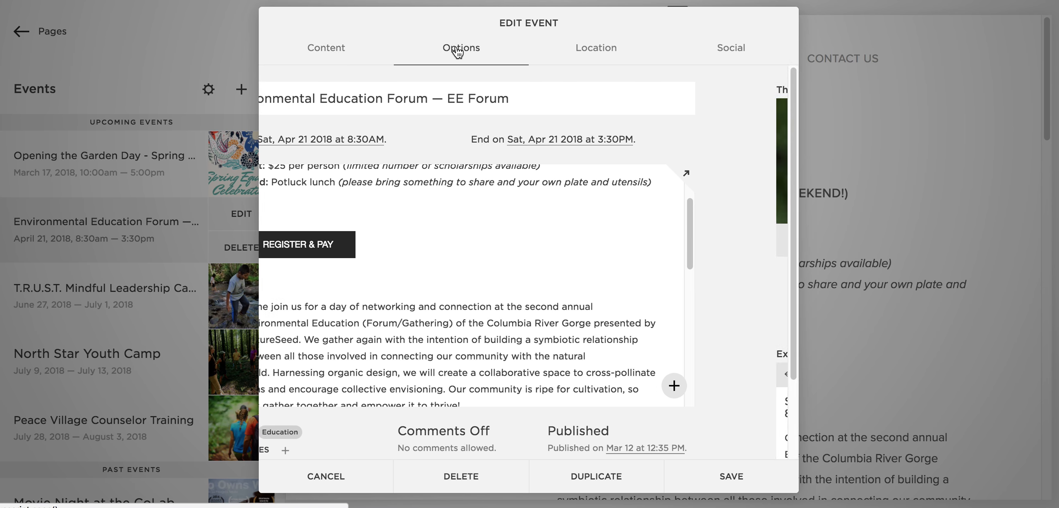
scroll(527, 386, "down", 3)
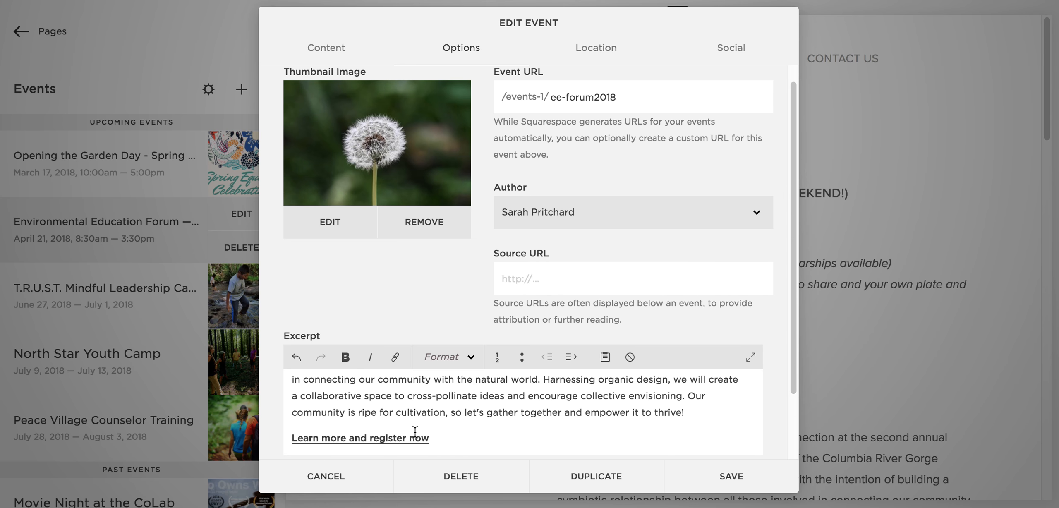
left_click(336, 479)
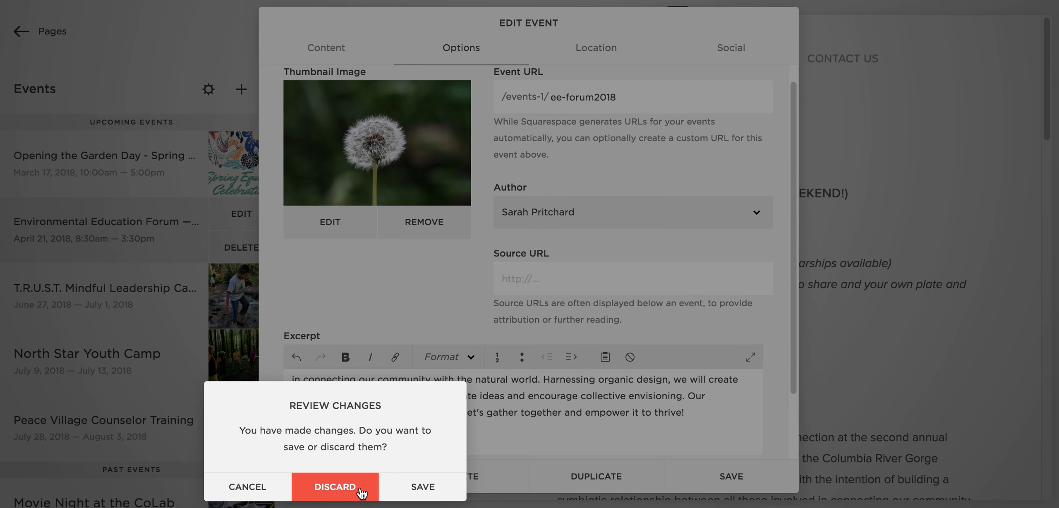
left_click(339, 487)
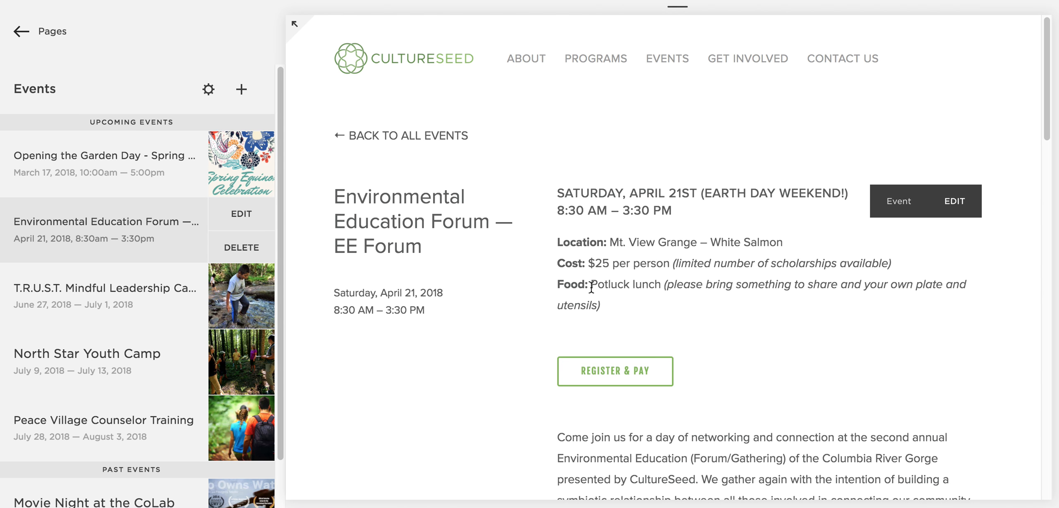
Open the site's Events page and examine how the upcoming events and their excerpts are listed.
left_click(668, 59)
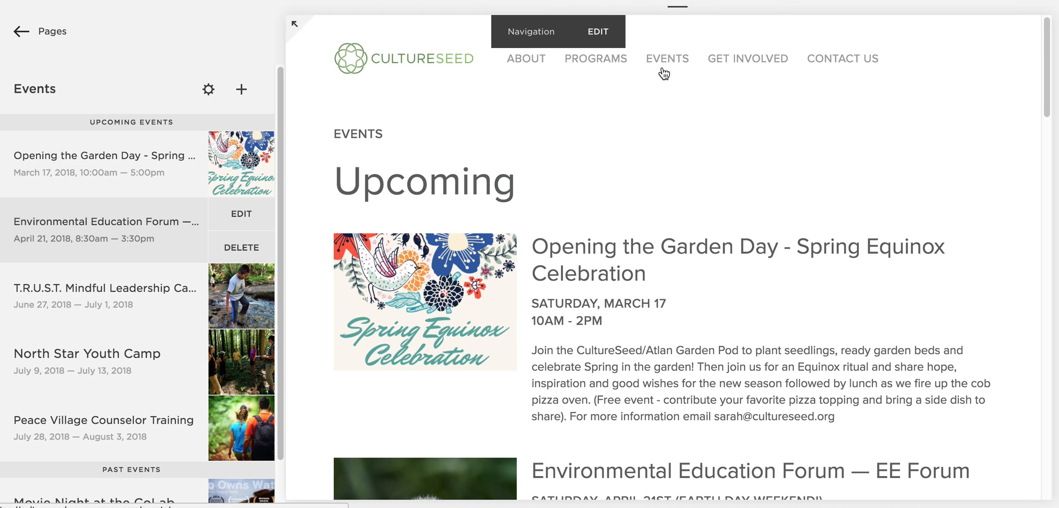
scroll(647, 186, "down", 5)
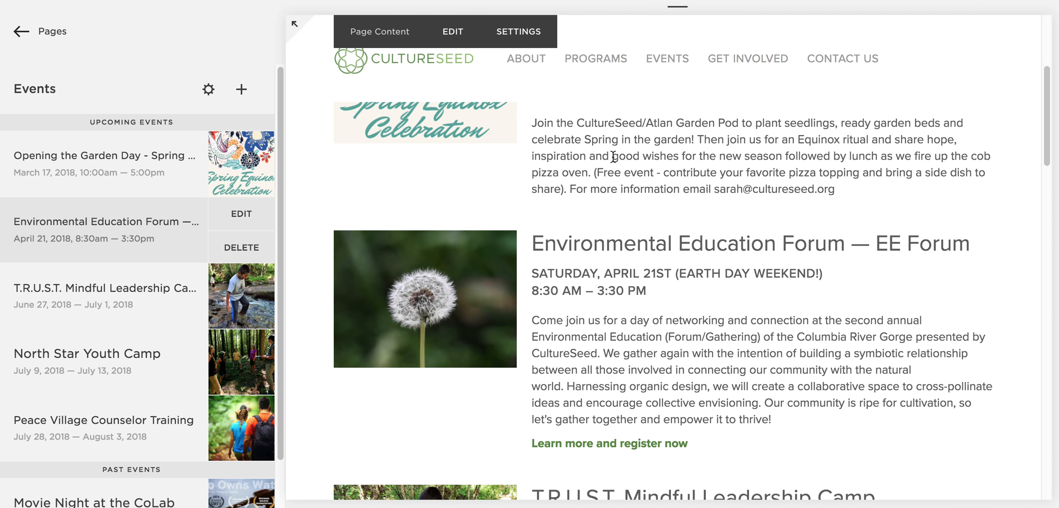
scroll(619, 244, "down", 8)
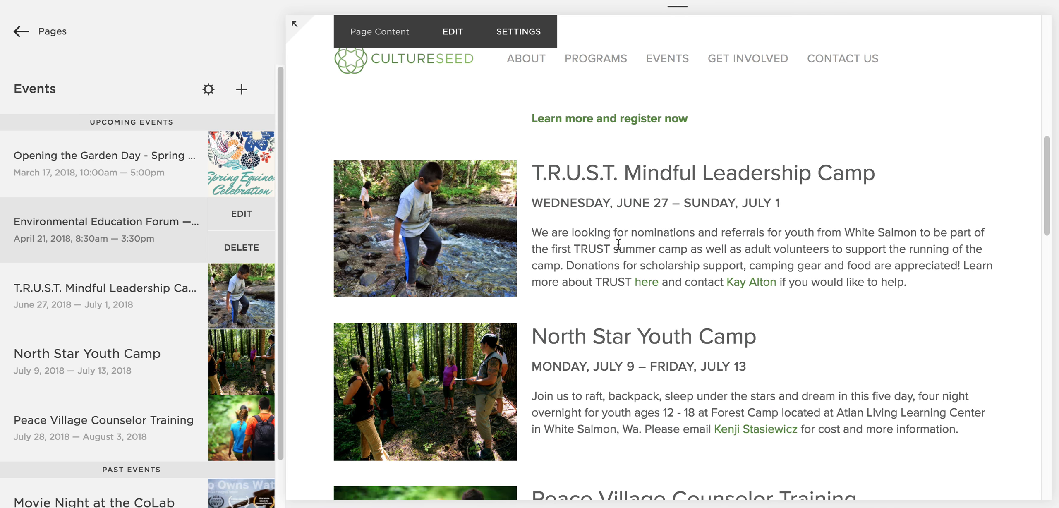
Follow the "Learn more and register now" link in the Environmental Education Forum excerpt and examine the event page with its Register & Pay button.
scroll(614, 265, "up", 7)
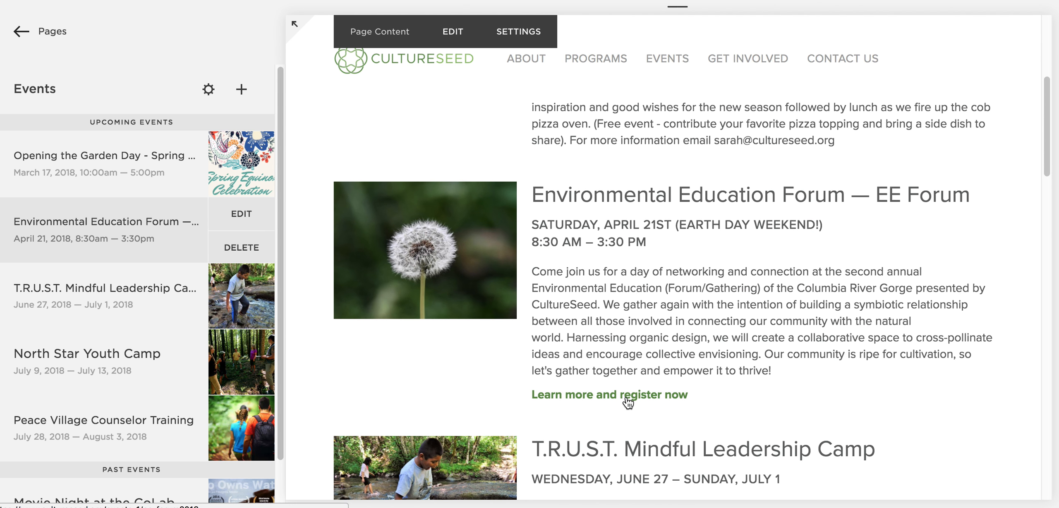
left_click(573, 396)
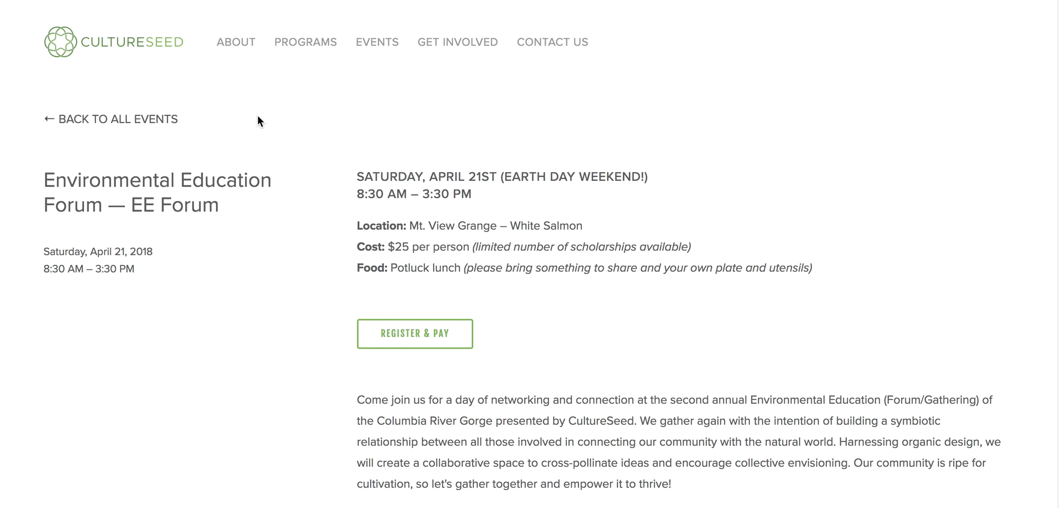
scroll(566, 347, "down", 5)
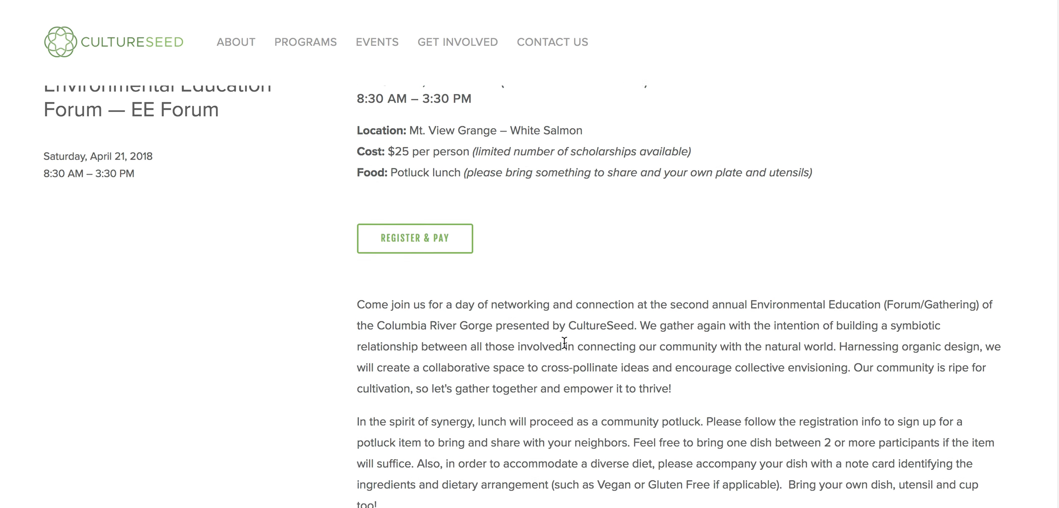
scroll(564, 342, "down", 1)
scroll(566, 342, "up", 6)
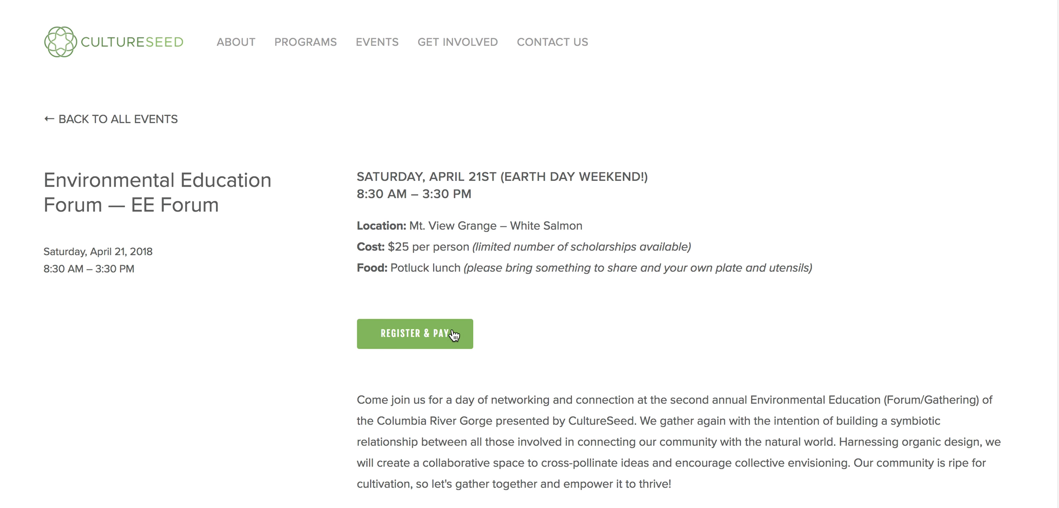
Go back to all events, then open the site's Events page and look through the Upcoming list.
left_click(98, 124)
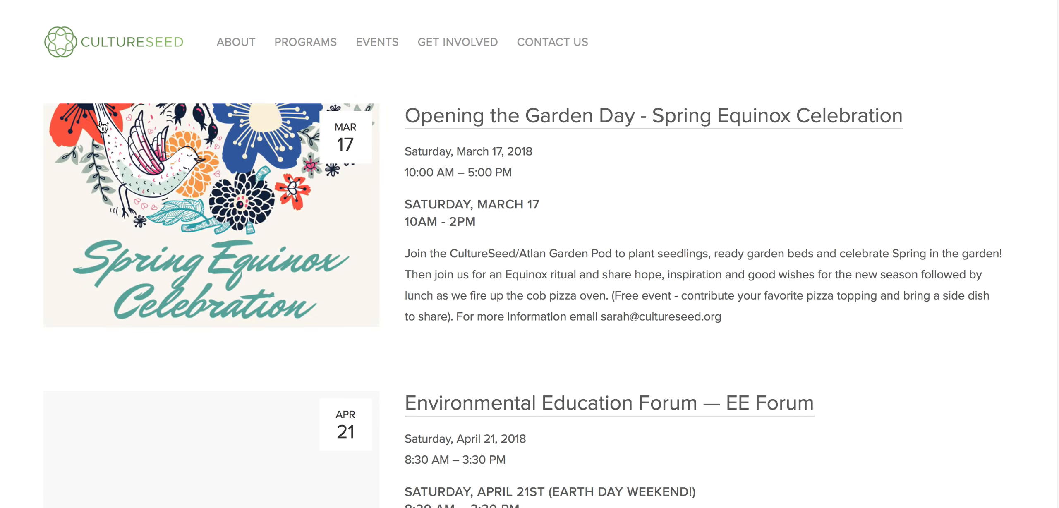
left_click(396, 45)
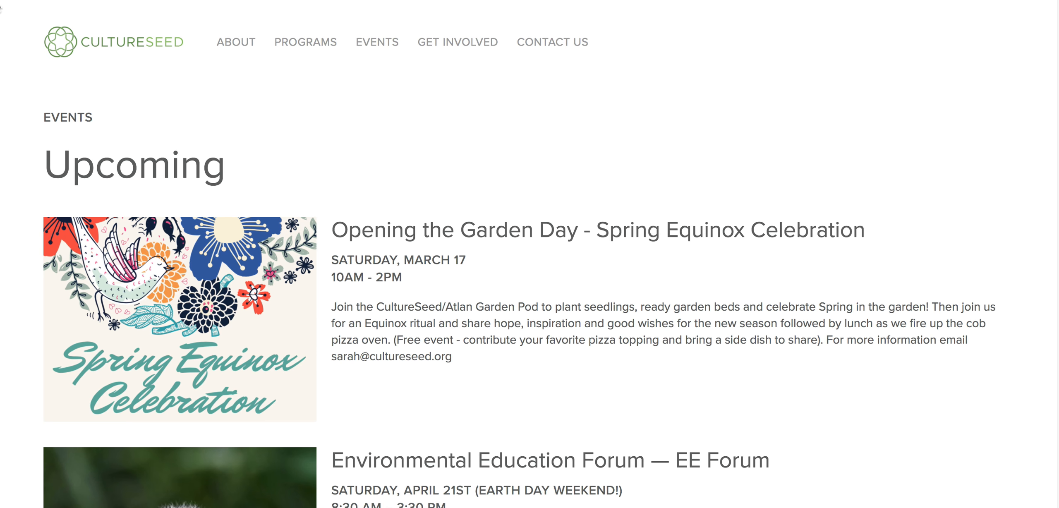
scroll(479, 297, "down", 5)
scroll(480, 297, "up", 5)
Return to the site editor and open the Environmental Education Forum event from the unlinked Events page for editing.
left_click(46, 38)
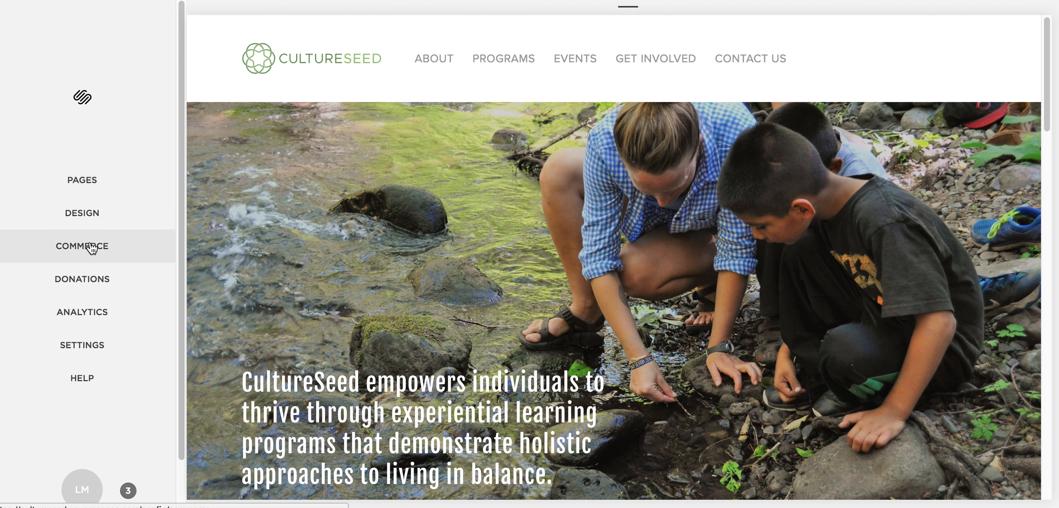
left_click(85, 182)
scroll(136, 289, "down", 10)
scroll(142, 338, "down", 6)
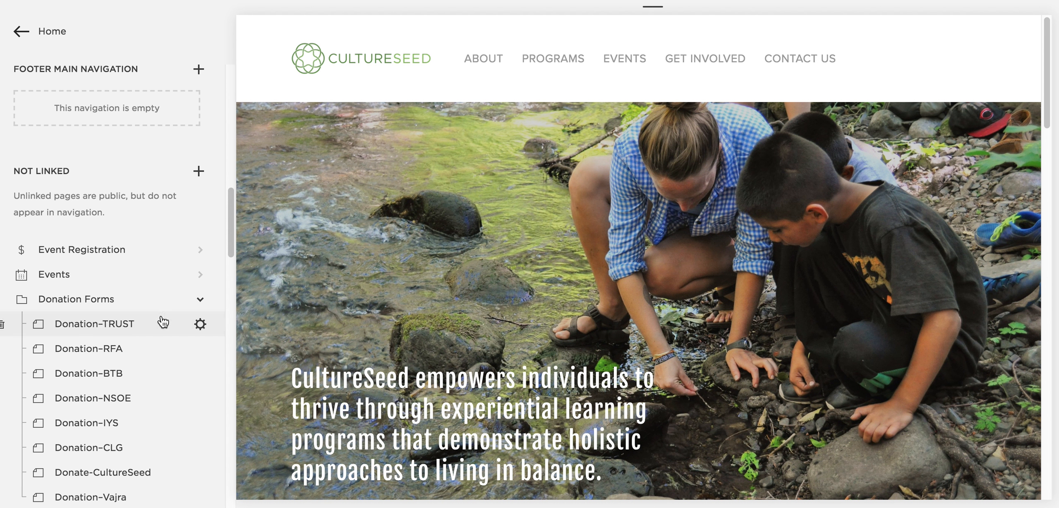
left_click(201, 276)
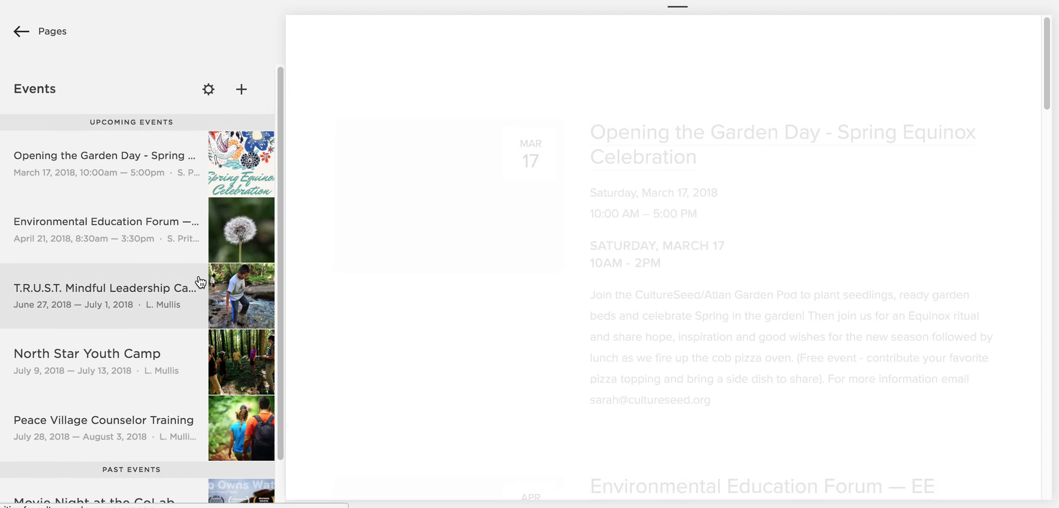
left_click(246, 218)
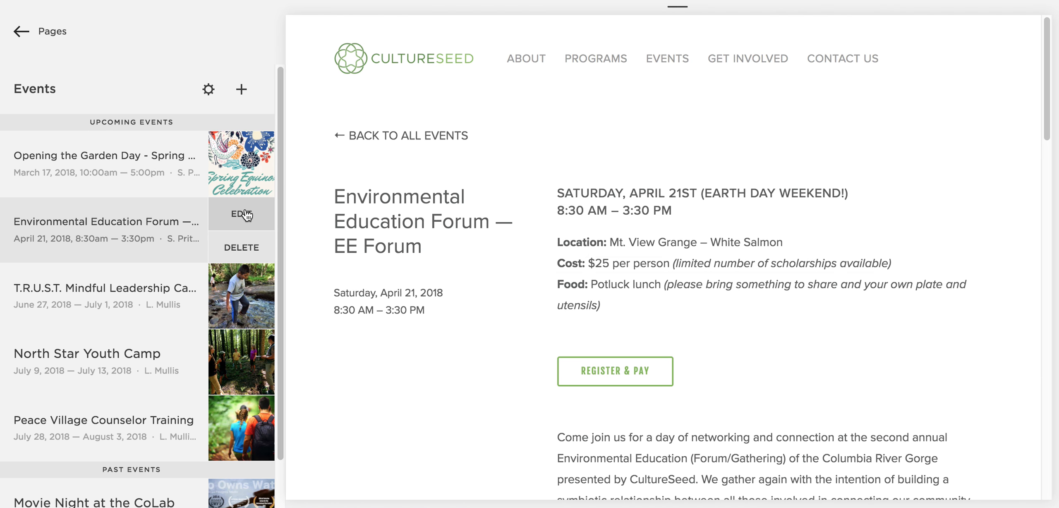
left_click(245, 212)
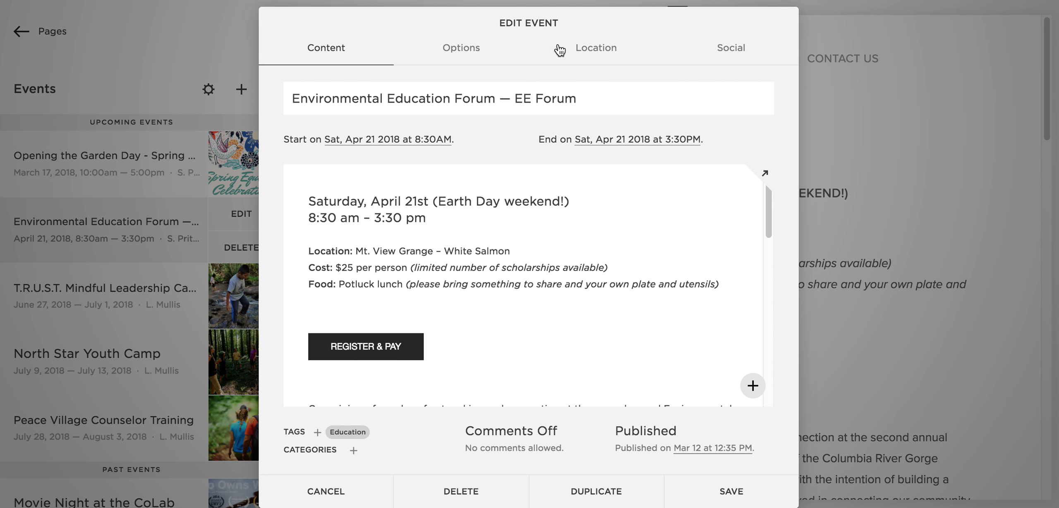
Inspect the external address behind the "Learn more and register now" link in the event's excerpt.
left_click(473, 56)
scroll(584, 387, "down", 5)
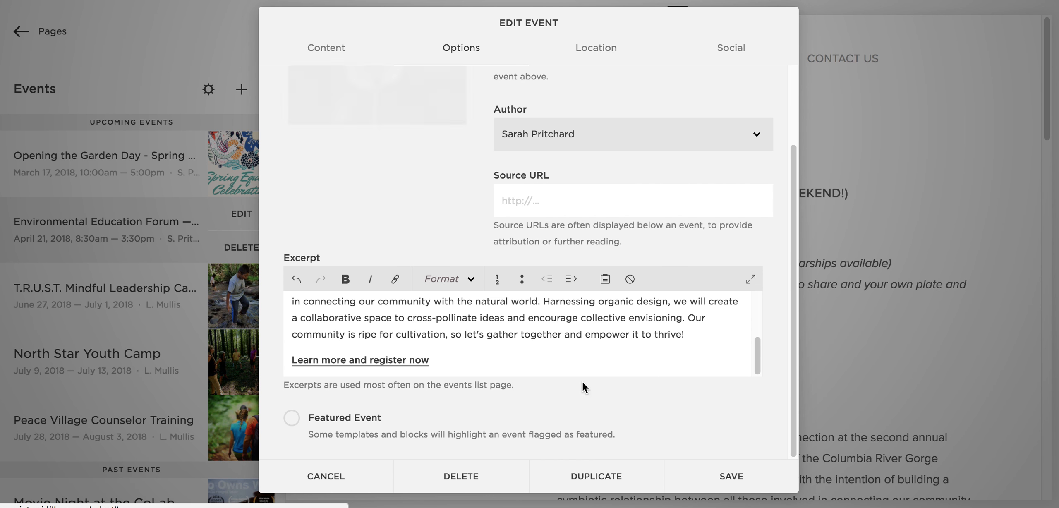
left_click_drag(445, 360, 285, 361)
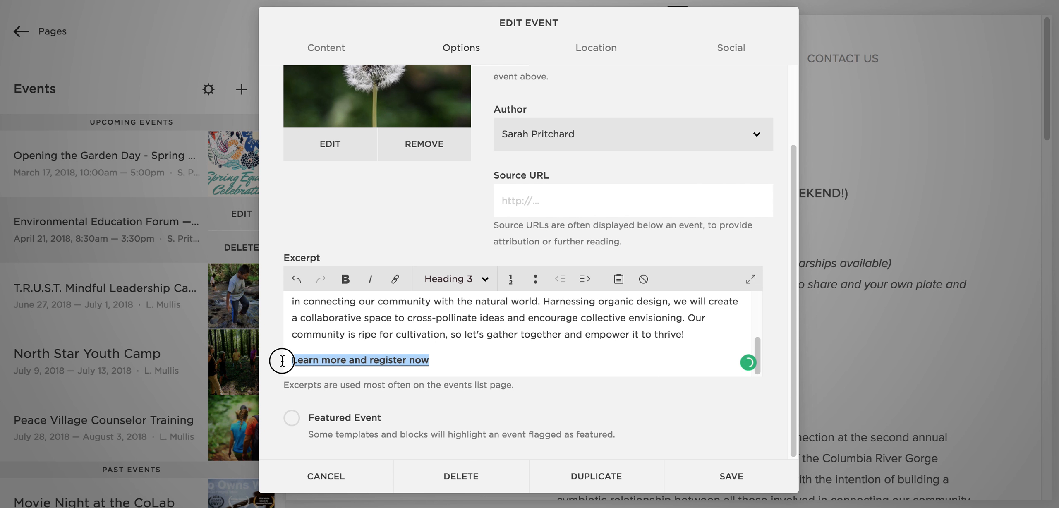
left_click(397, 280)
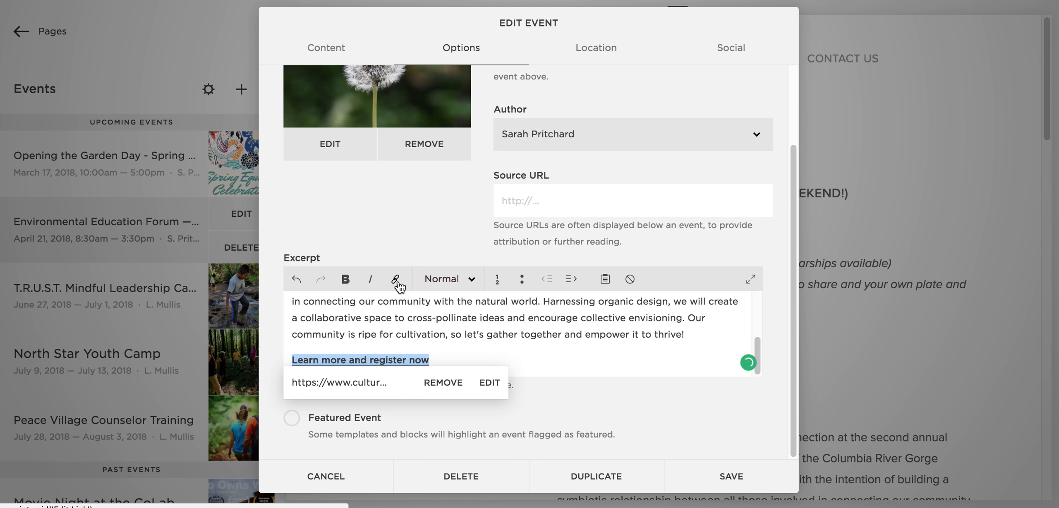
left_click(489, 384)
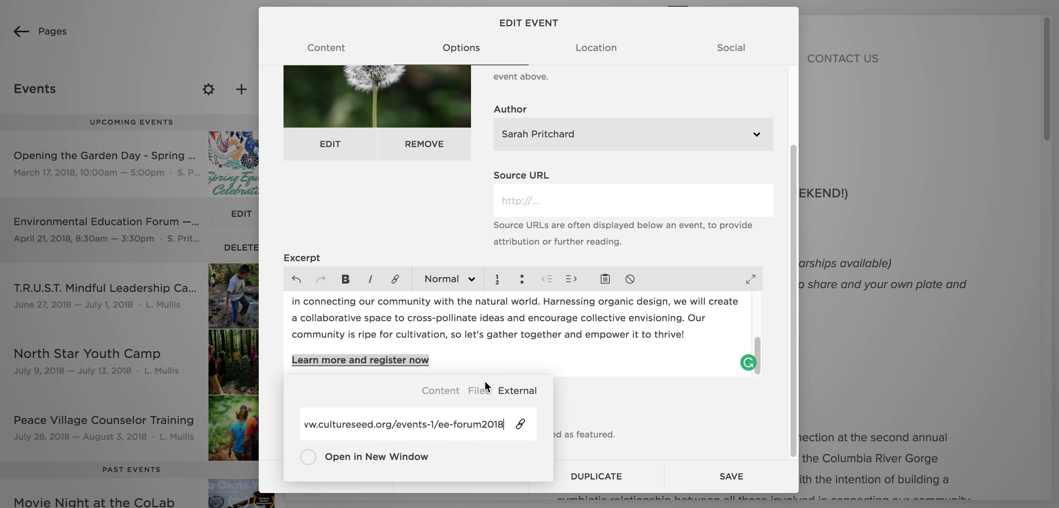
left_click_drag(310, 424, 394, 425)
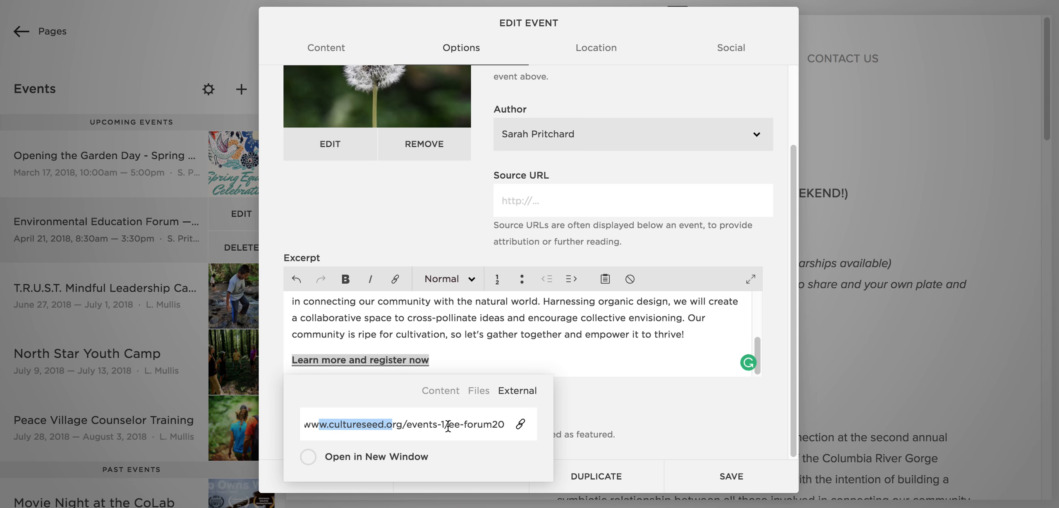
left_click(591, 415)
Check the event's custom Event URL in its options against the excerpt's registration link.
left_click(461, 47)
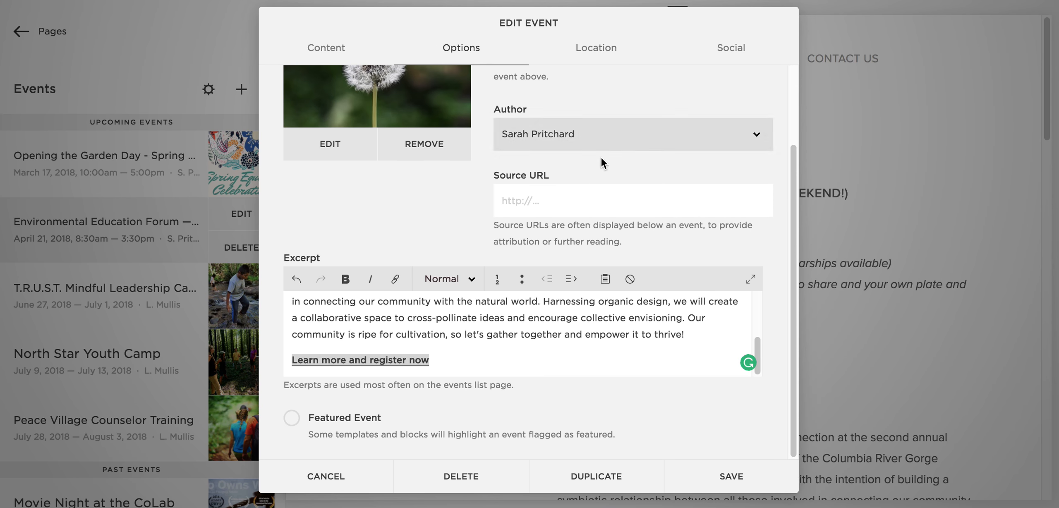
scroll(603, 153, "up", 3)
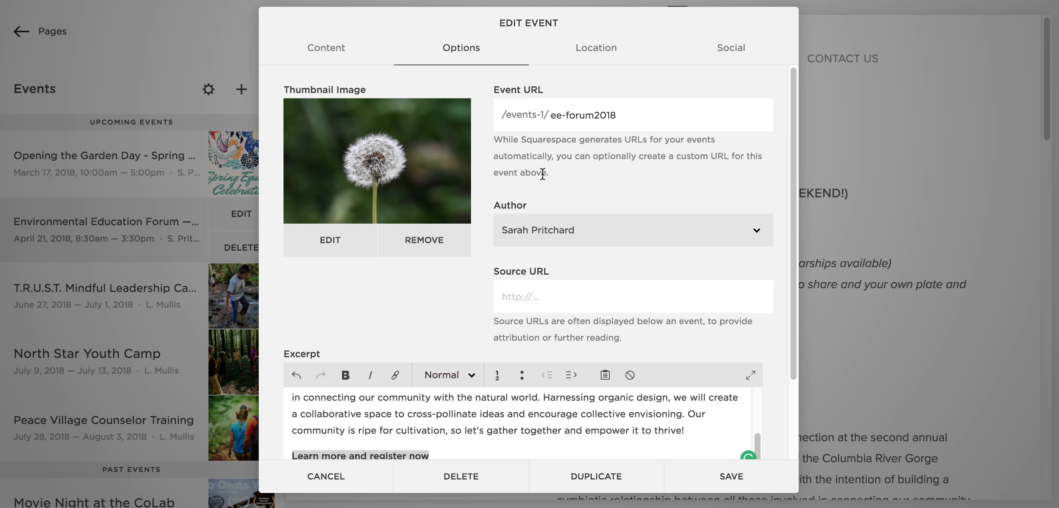
scroll(534, 205, "down", 3)
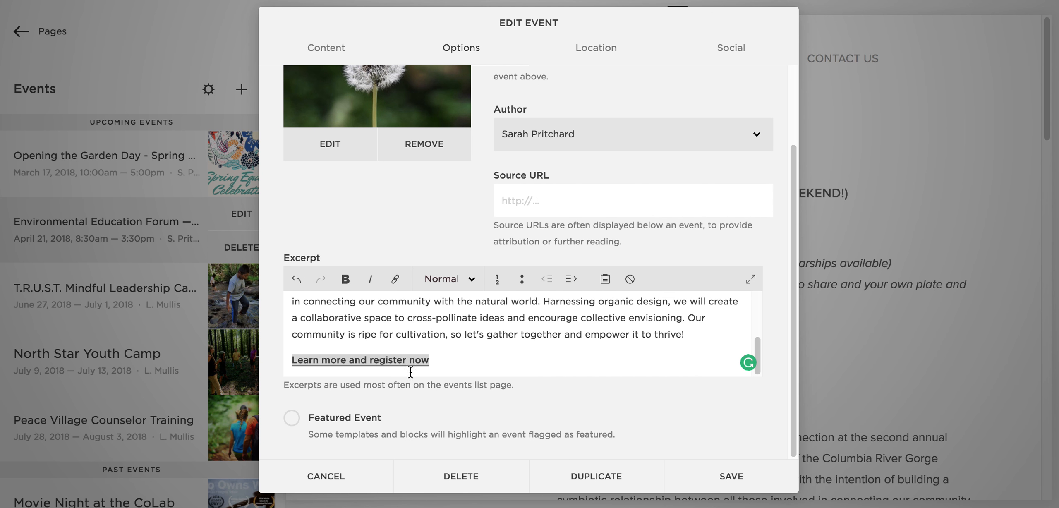
scroll(615, 187, "up", 3)
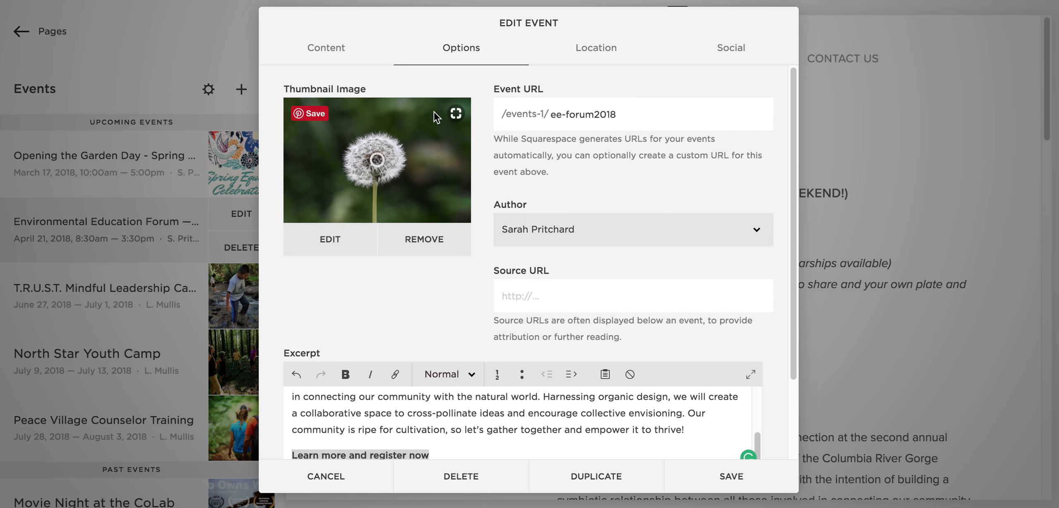
scroll(461, 314, "down", 3)
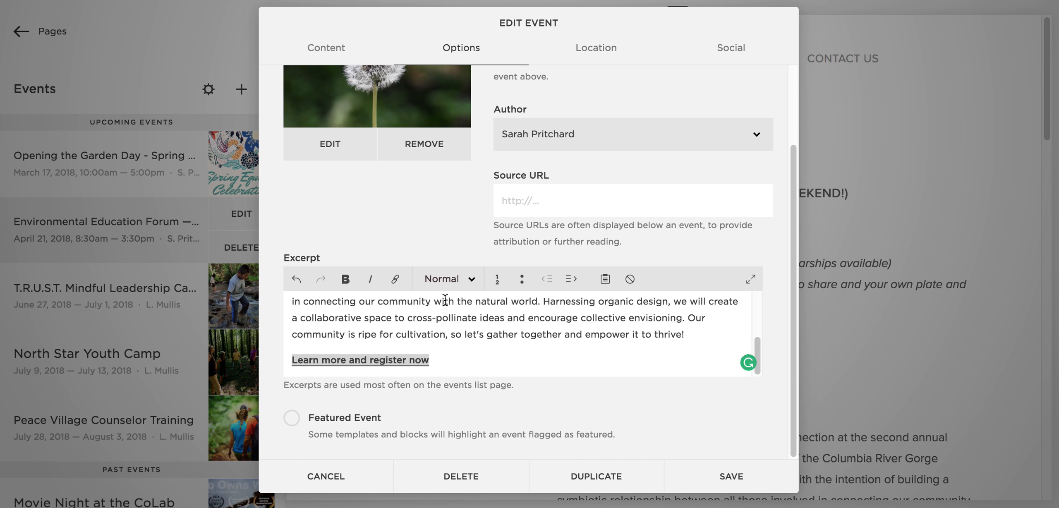
Reopen the excerpt link's address, highlight its "events-1" part to compare with the Event URL, and close the event without saving.
left_click(397, 283)
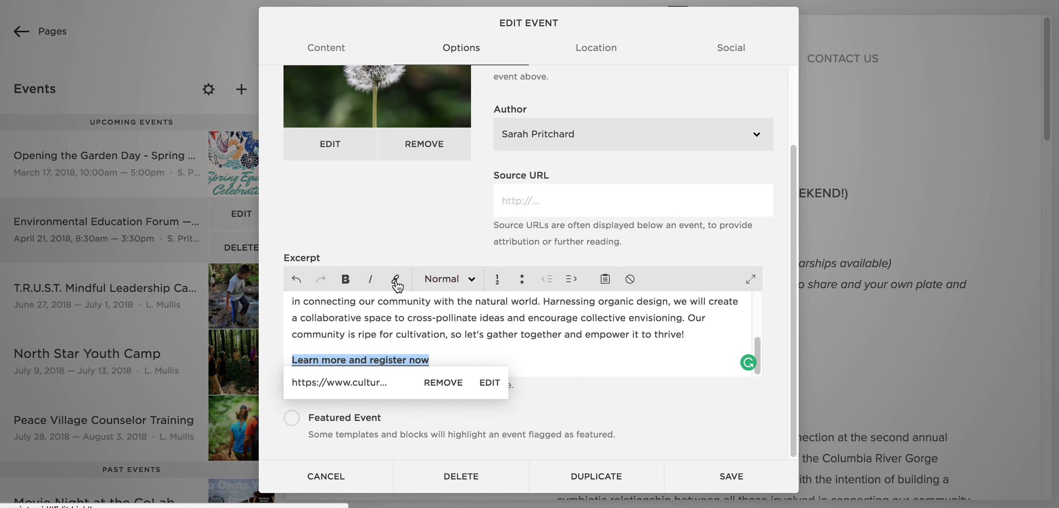
left_click(483, 388)
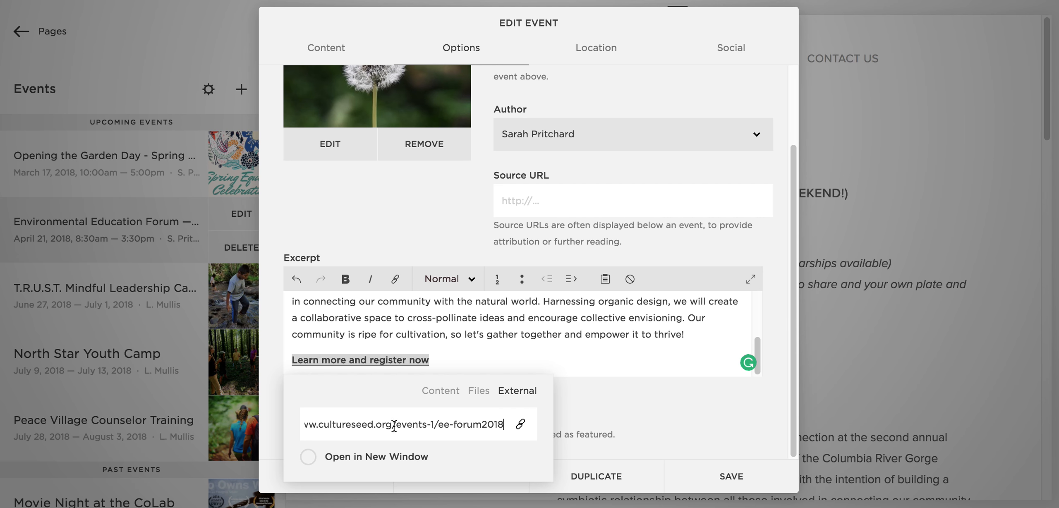
left_click_drag(395, 429, 434, 426)
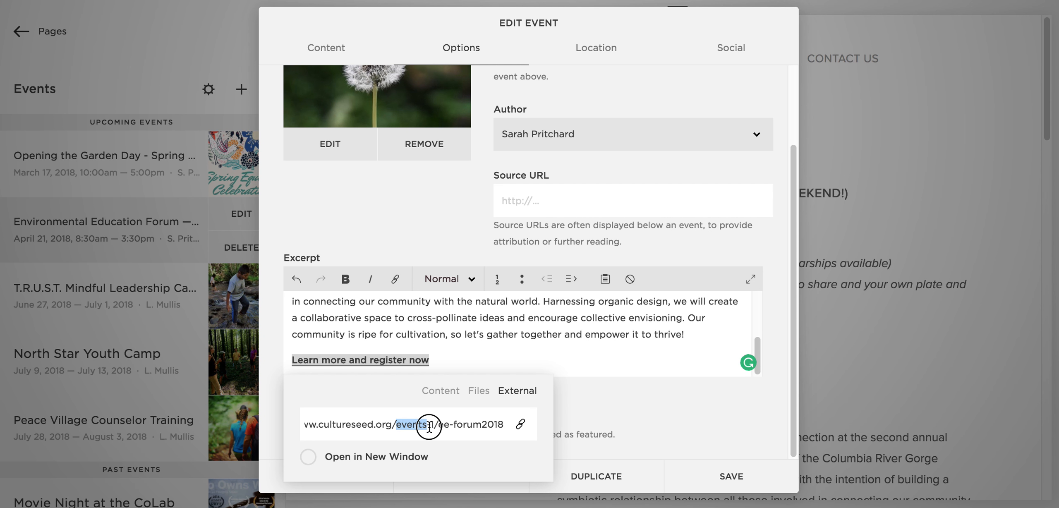
scroll(627, 187, "up", 3)
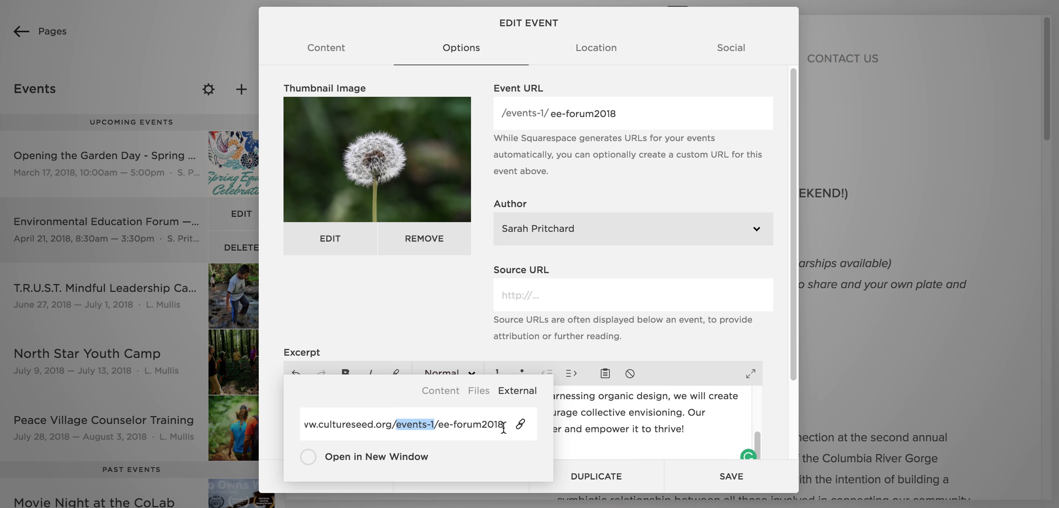
scroll(564, 419, "down", 2)
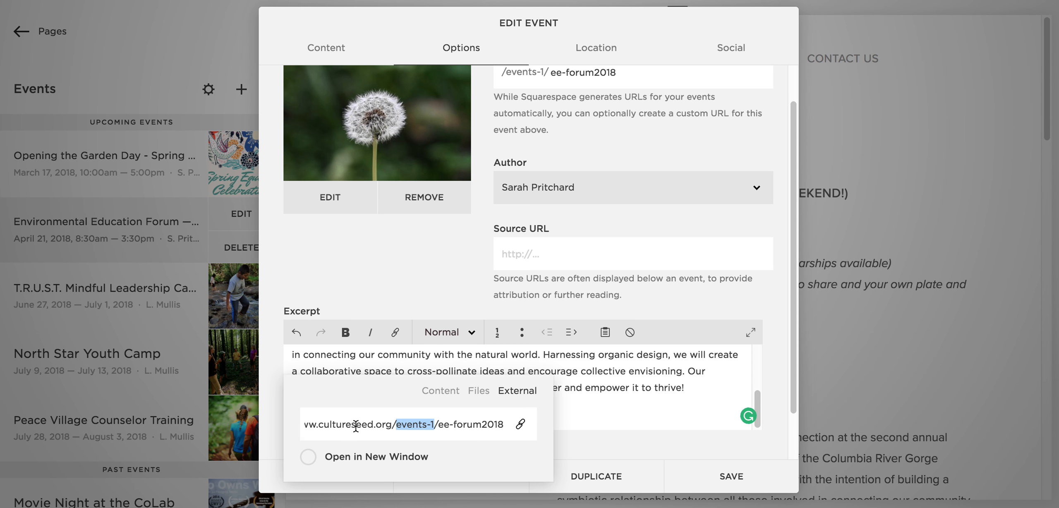
left_click(593, 415)
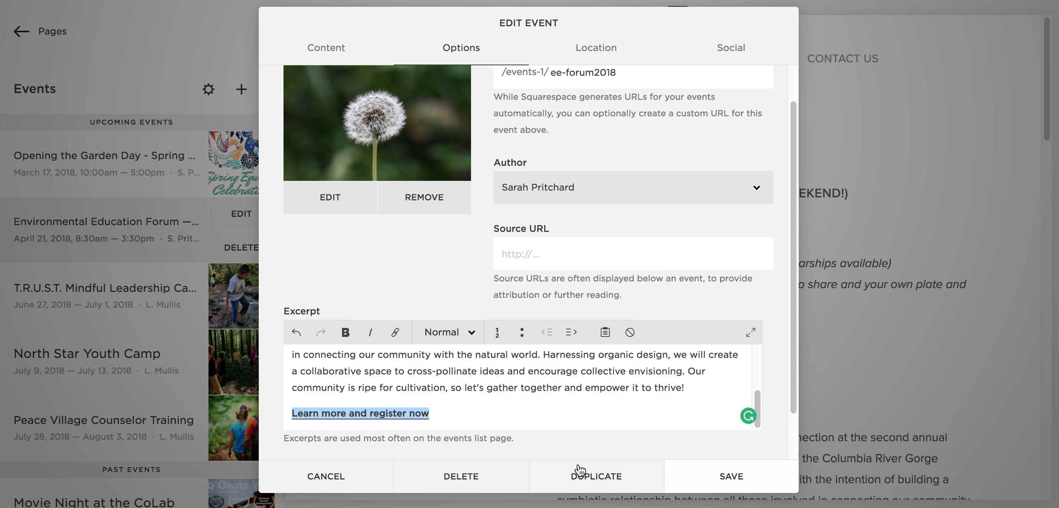
left_click(311, 487)
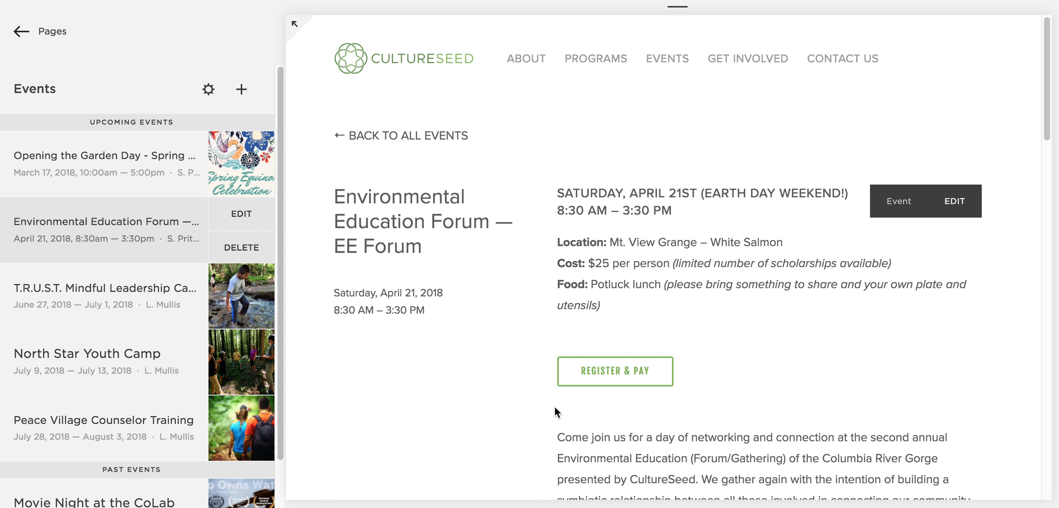